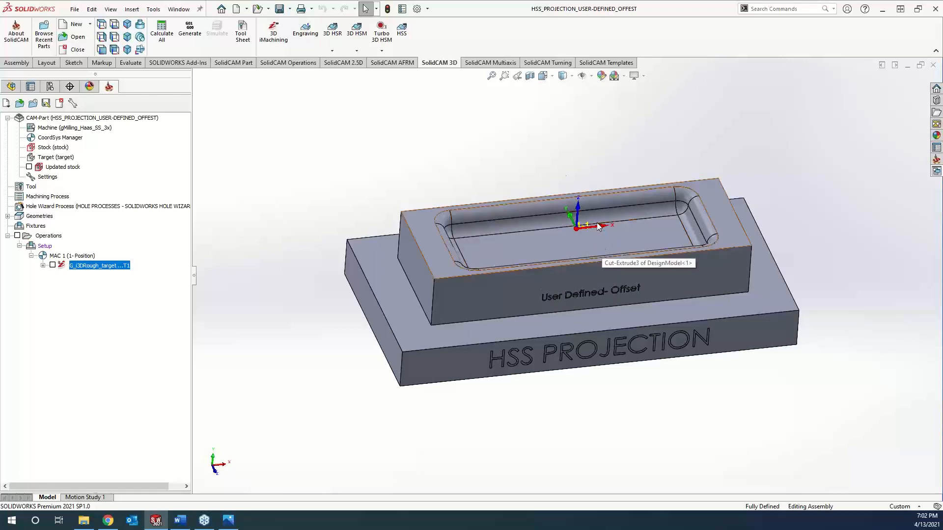
Add an HSS operation and set its technology to Parallel to Curve(s).
middle_click_drag(557, 155, 557, 155)
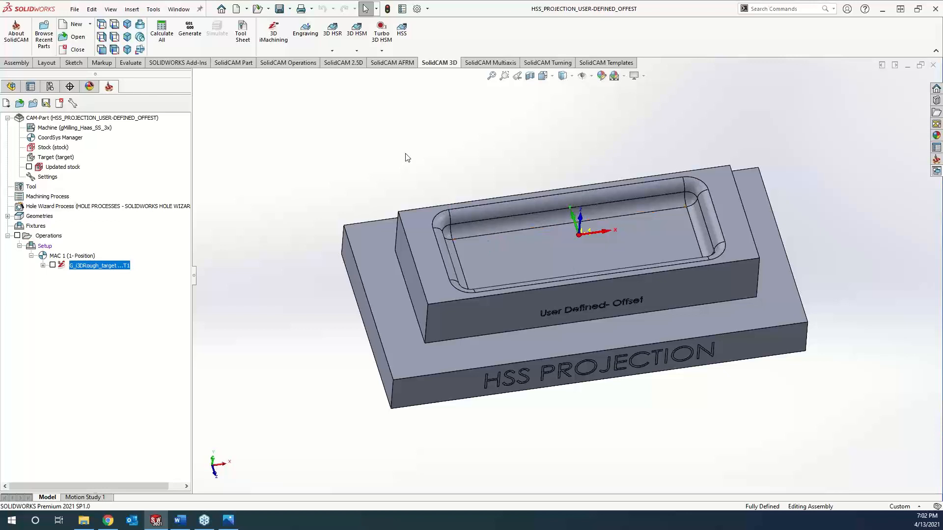
middle_click_drag(406, 154, 404, 155)
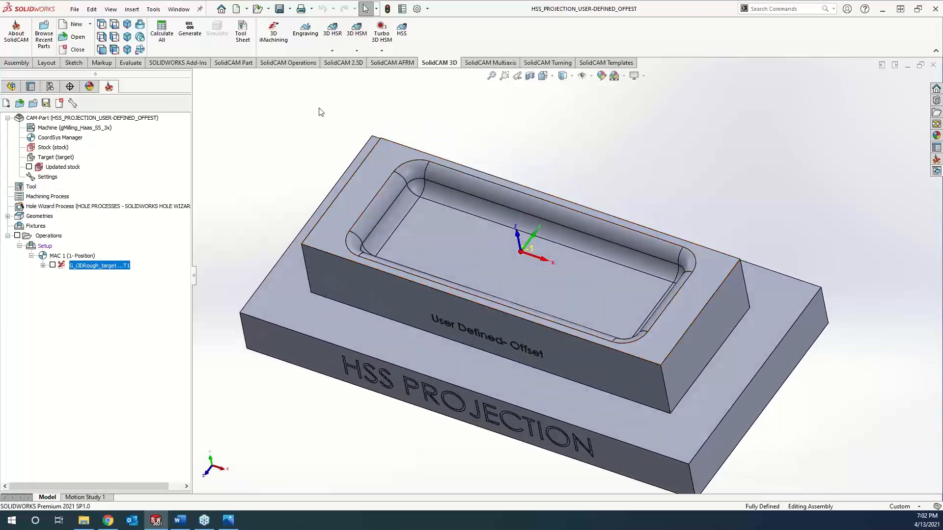
left_click(403, 30)
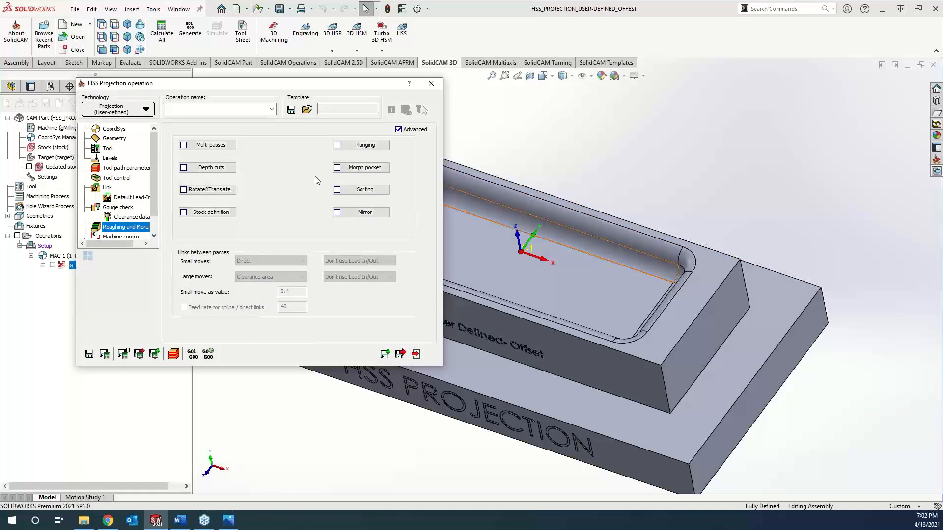
left_click(140, 113)
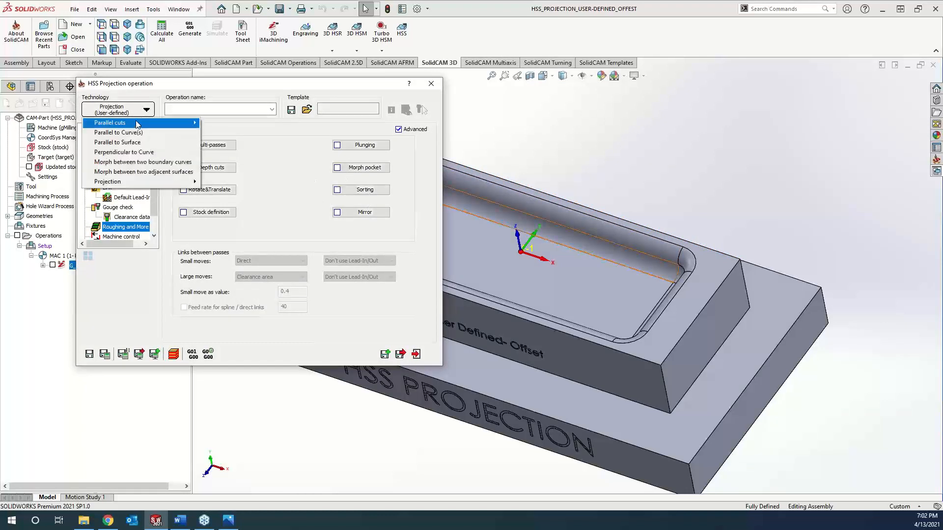
left_click(128, 133)
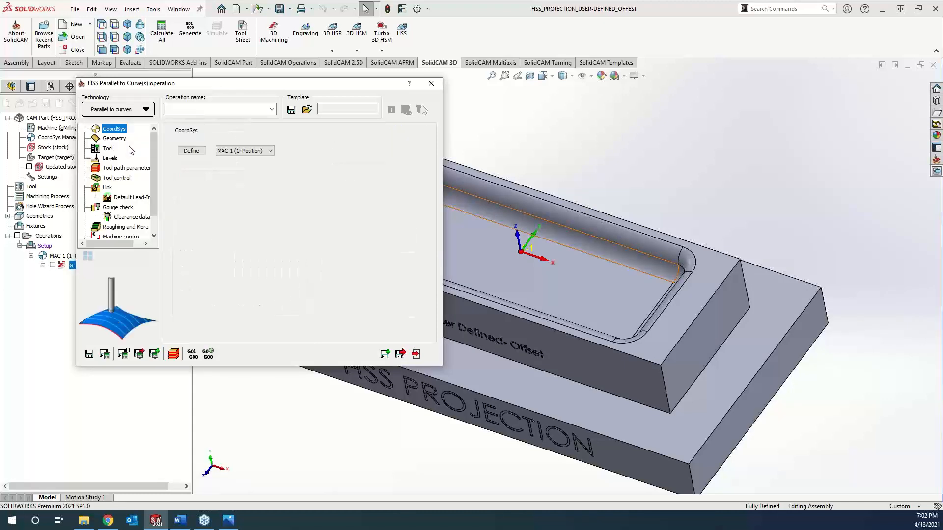
Define the operation's geometry with the existing "faces" as drive surface and "contour" as edge curve.
left_click(114, 140)
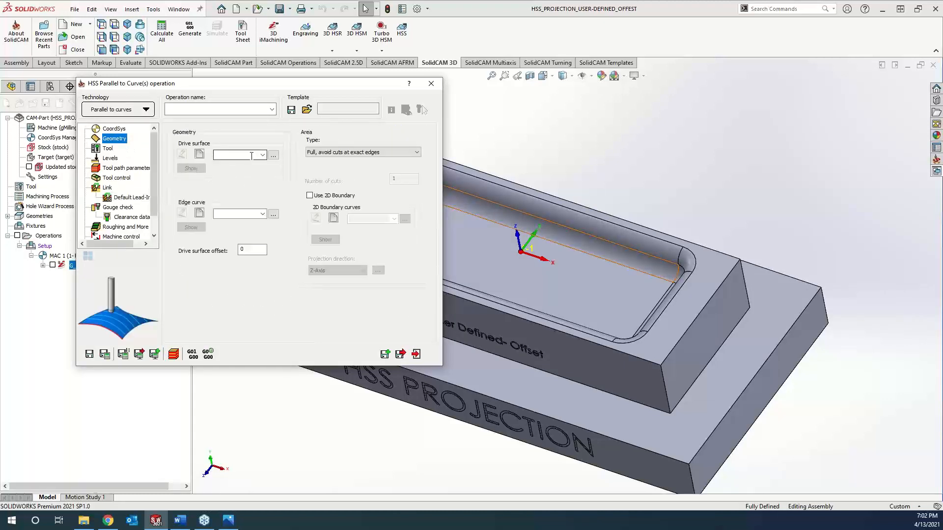
left_click(273, 155)
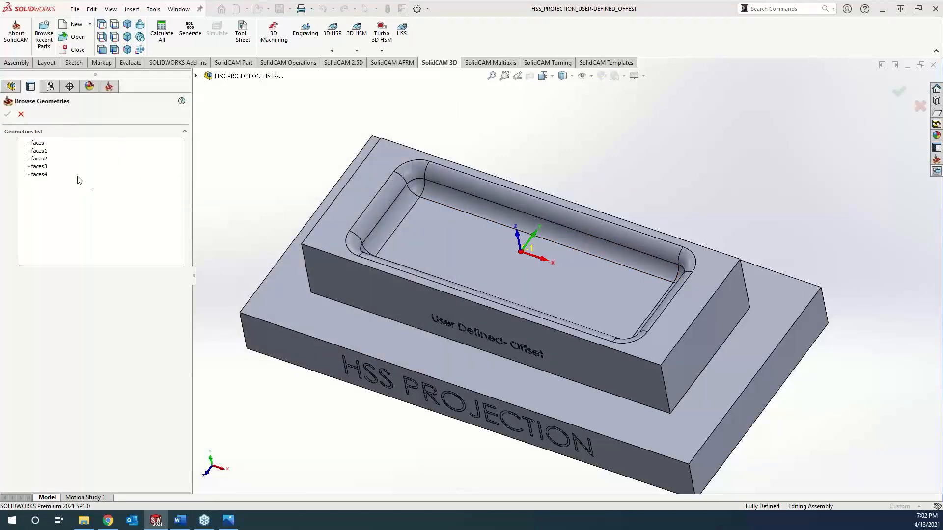
left_click(38, 143)
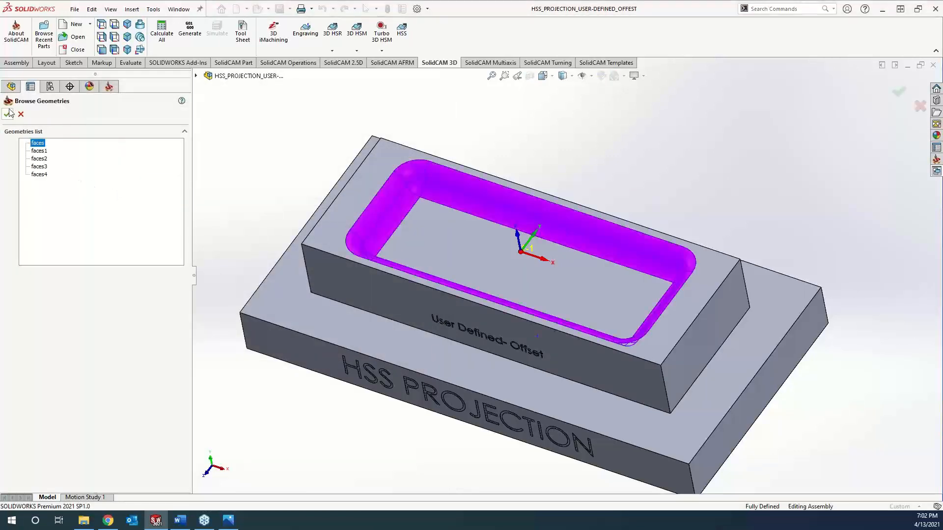
left_click(7, 114)
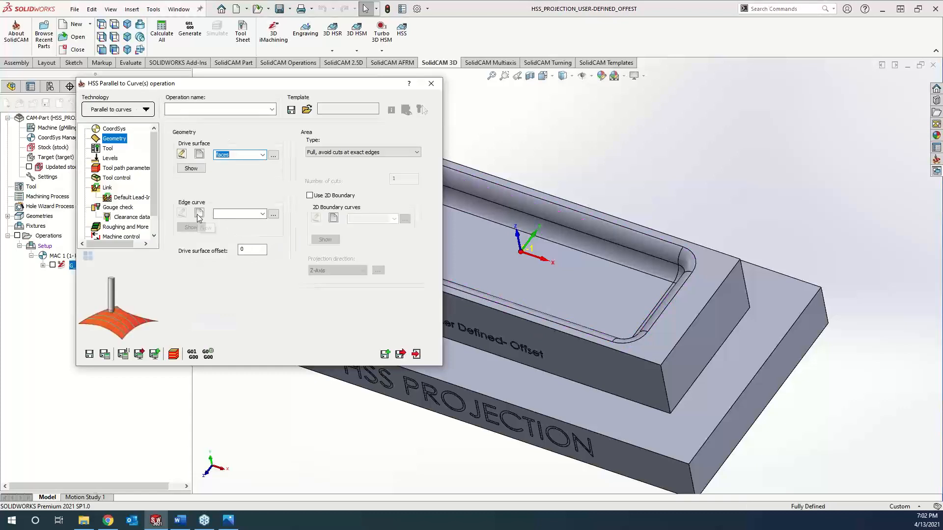
left_click(273, 215)
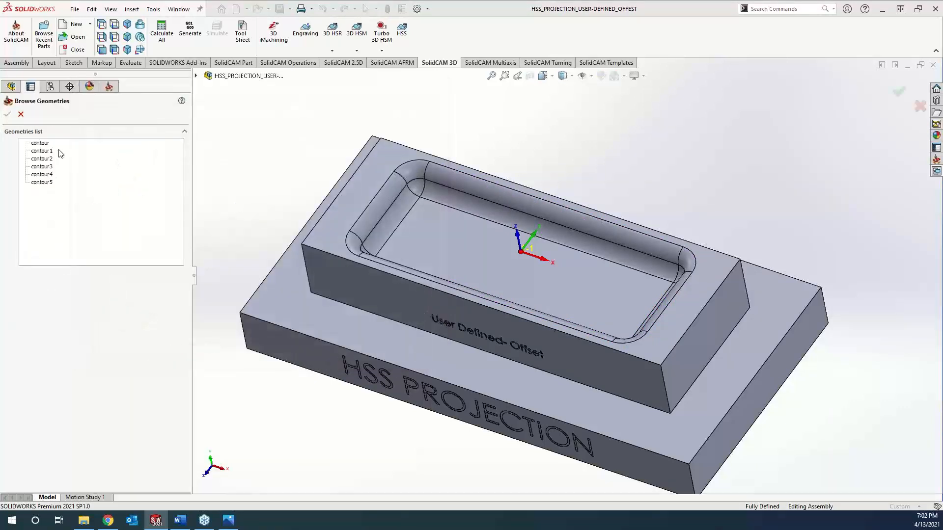
left_click(40, 144)
left_click(6, 114)
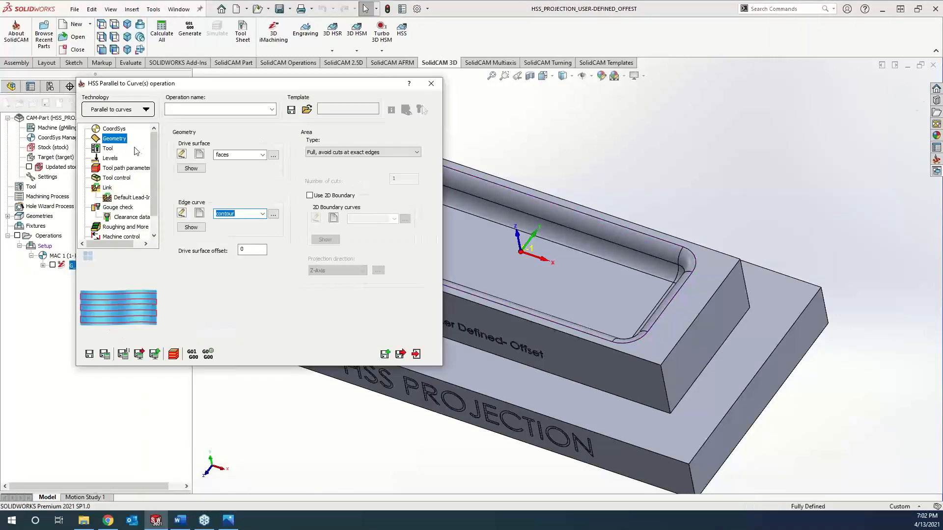
Assign ball nose mill number 2 to the operation and calculate the toolpath on the pocket walls.
left_click(107, 148)
left_click(226, 278)
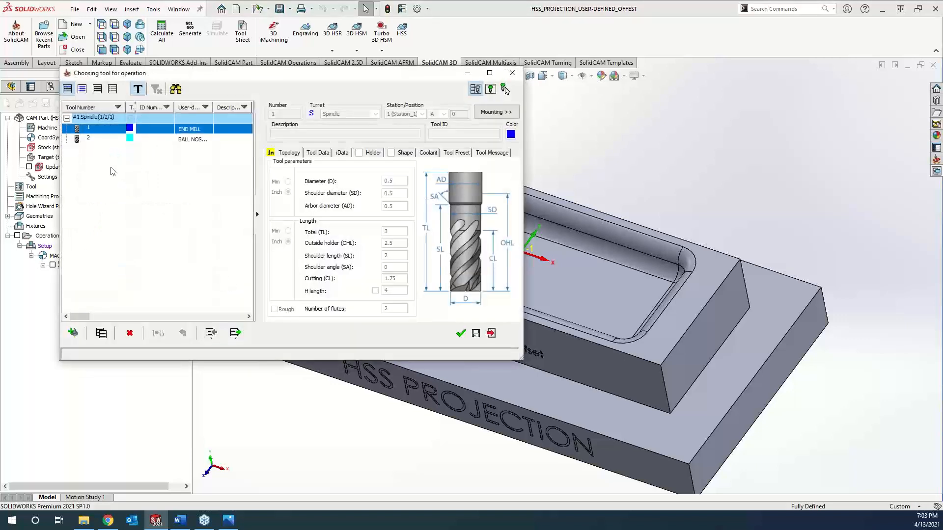
left_click(88, 140)
left_click(460, 334)
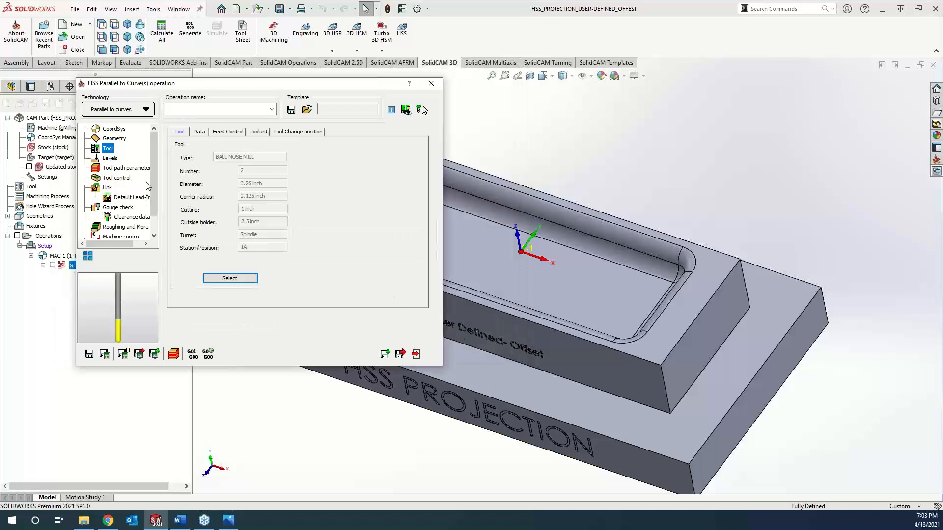
left_click(121, 168)
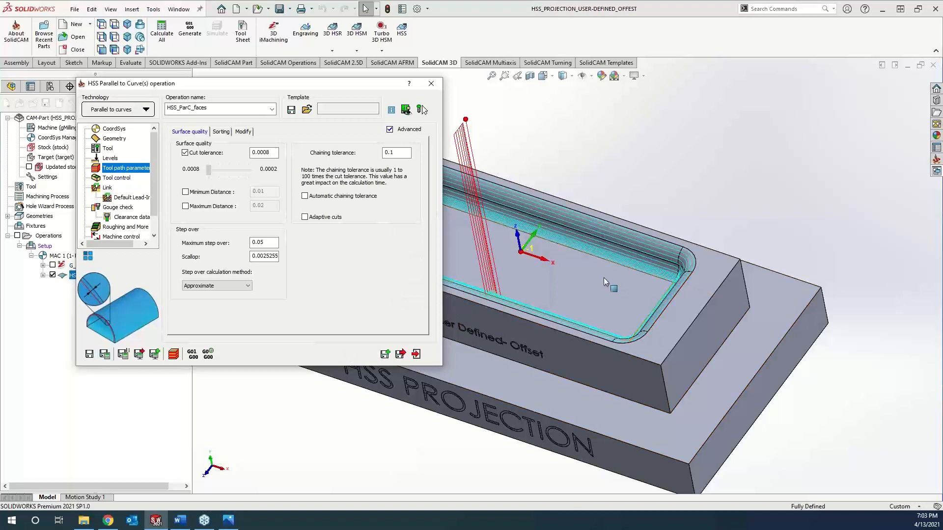
left_click(597, 169)
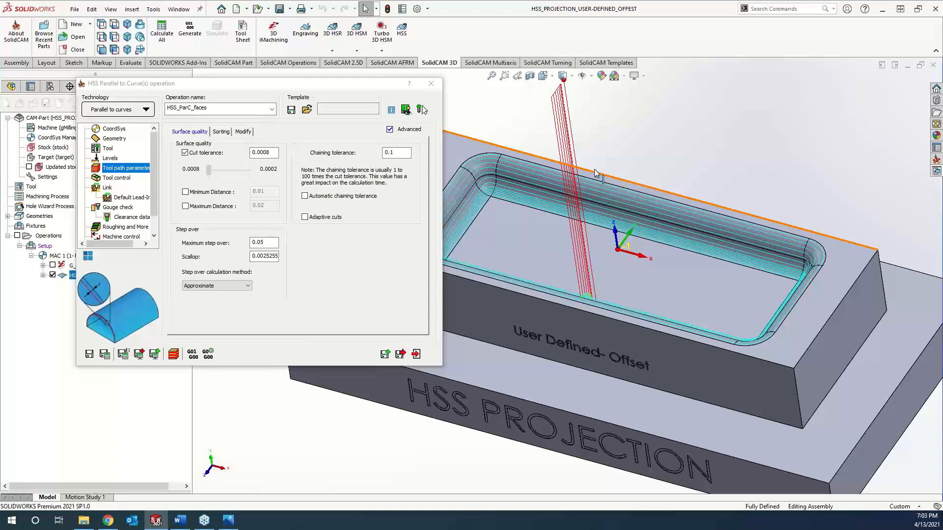
Switch to Chrome, look through the SolidCAM University channel's uploaded HSS videos on YouTube, and return to SOLIDWORKS.
left_click(110, 522)
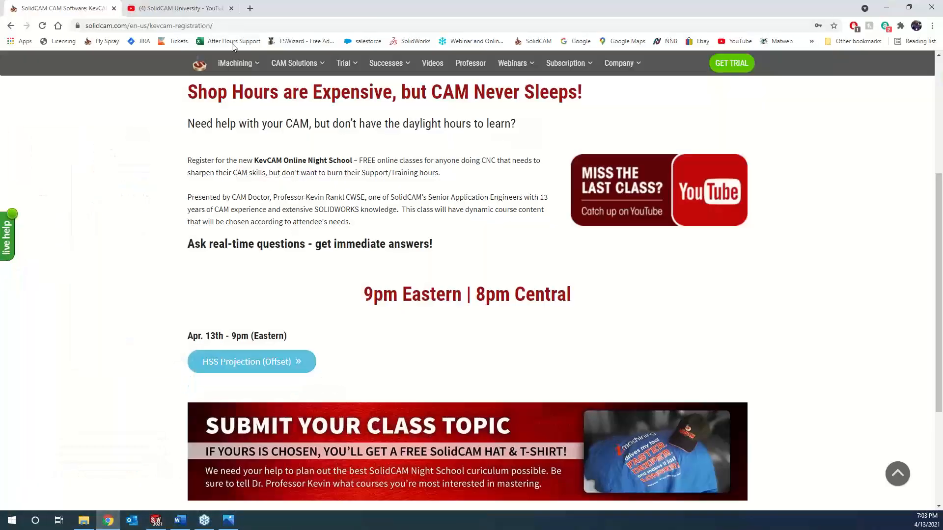
left_click(199, 8)
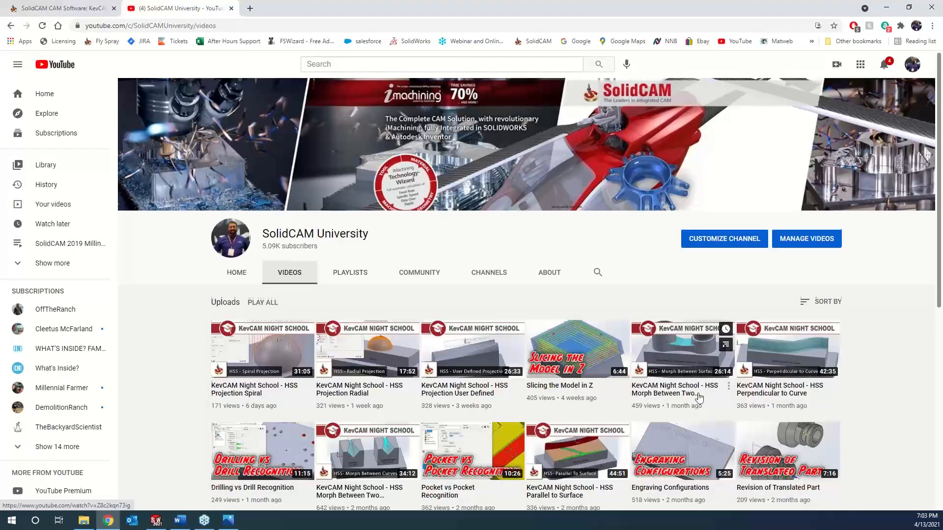
scroll(703, 408, "down", 1)
scroll(703, 407, "down", 2)
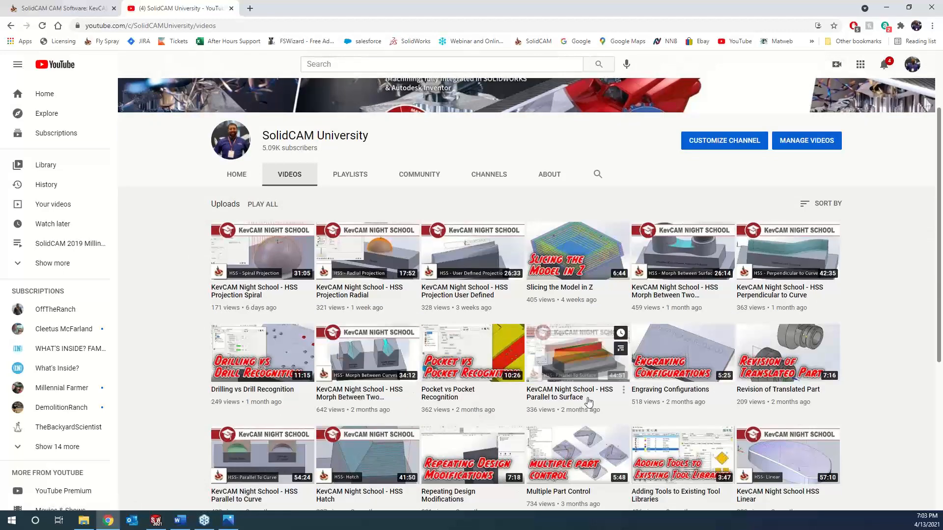
scroll(614, 407, "down", 4)
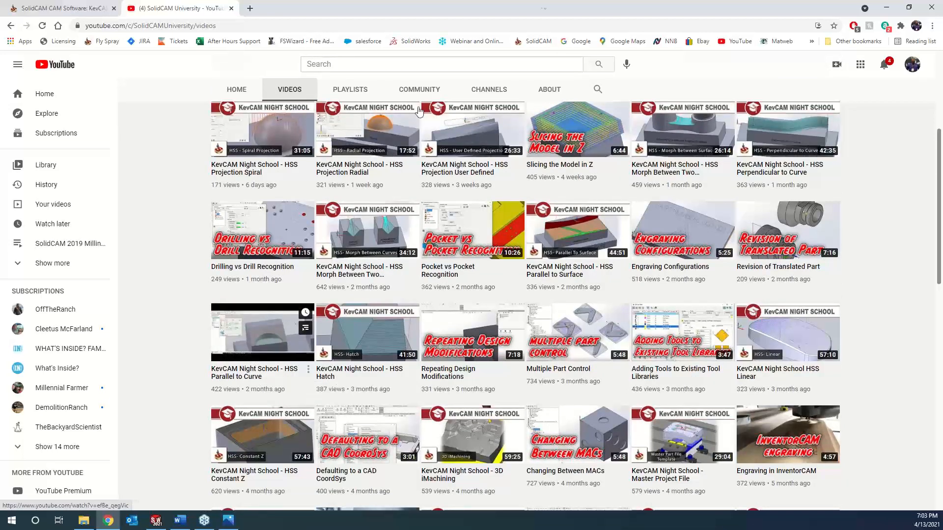
left_click(887, 7)
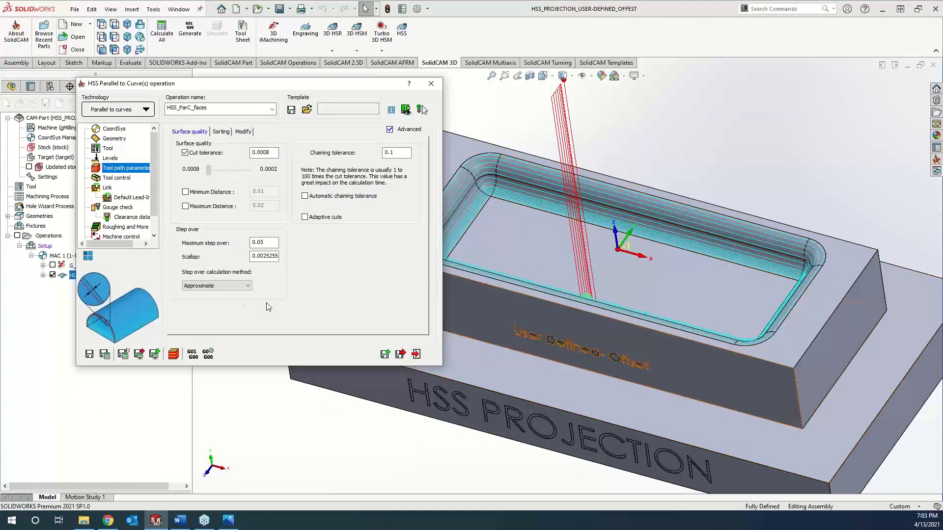
Set the maximum step over to 0.01 and recalculate the toolpath.
left_click(261, 242)
key("BackSpace")
type("1")
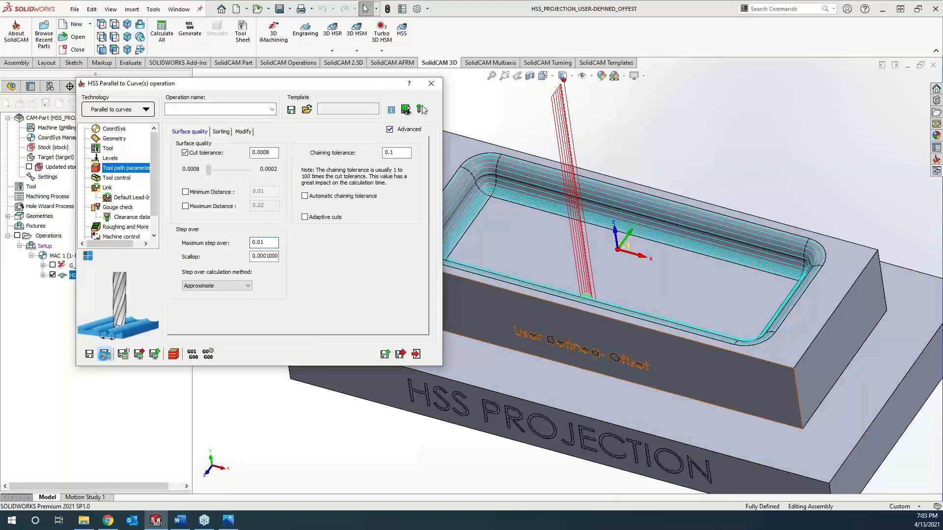
left_click(104, 354)
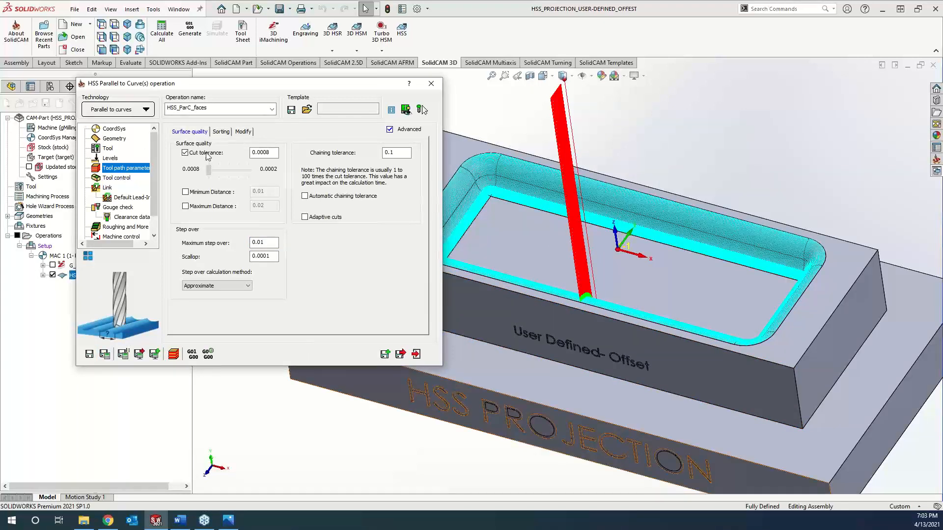
Change the cutting method to Spiral and recalculate the toolpath.
left_click(226, 133)
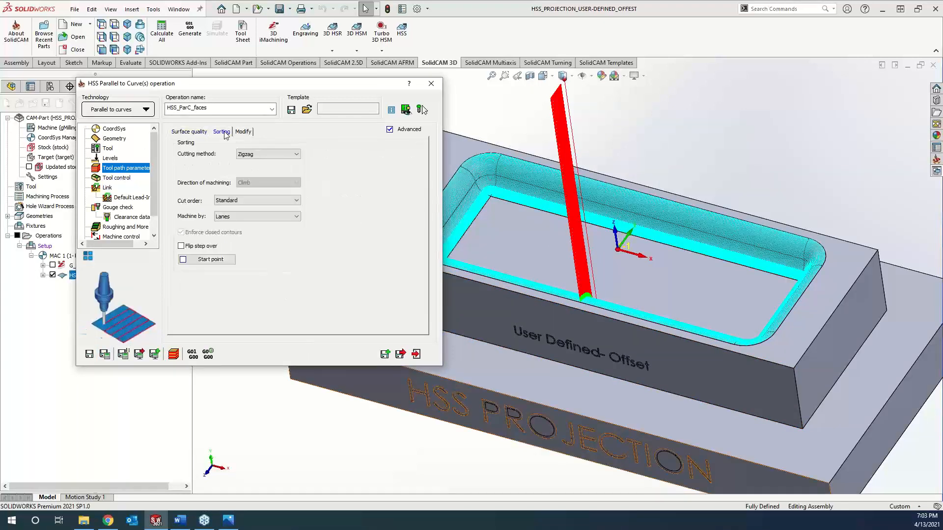
left_click(264, 154)
left_click(260, 172)
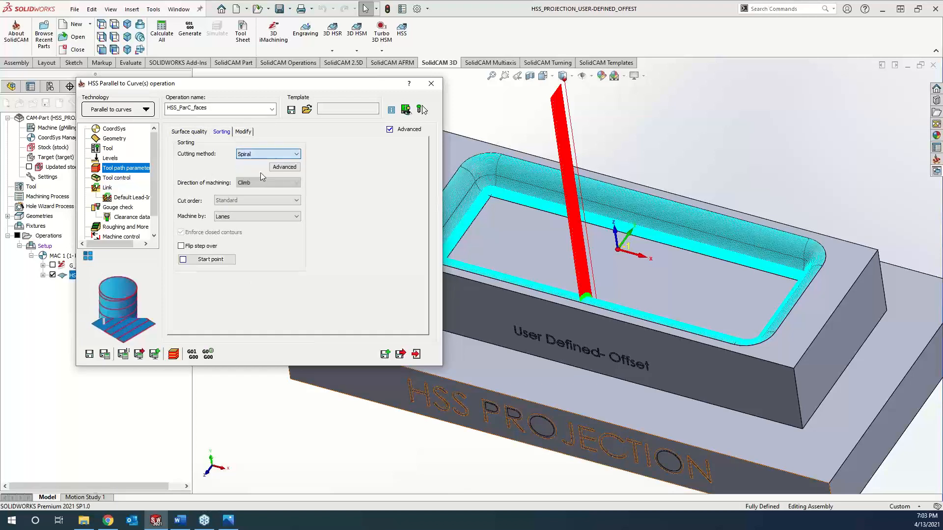
left_click(174, 355)
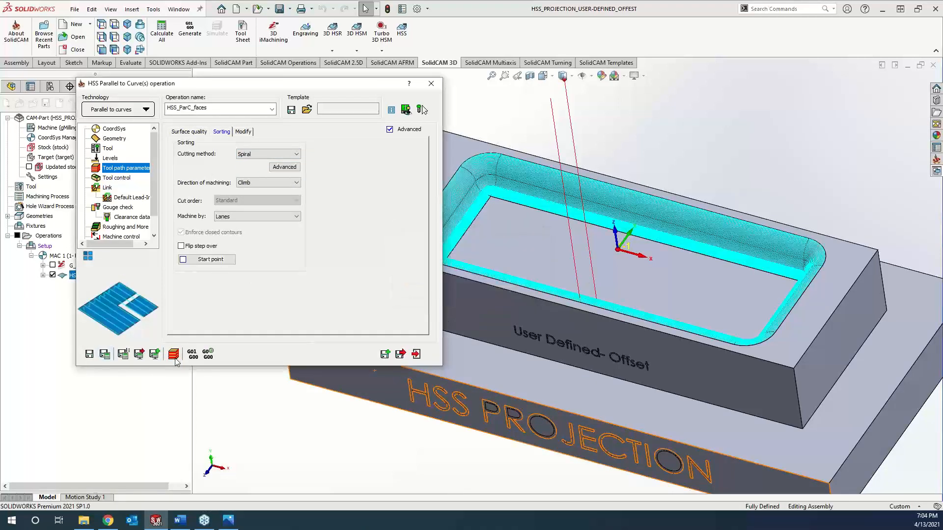
Simulate the machining of the pocket walls with the spiral toolpath.
left_click(175, 358)
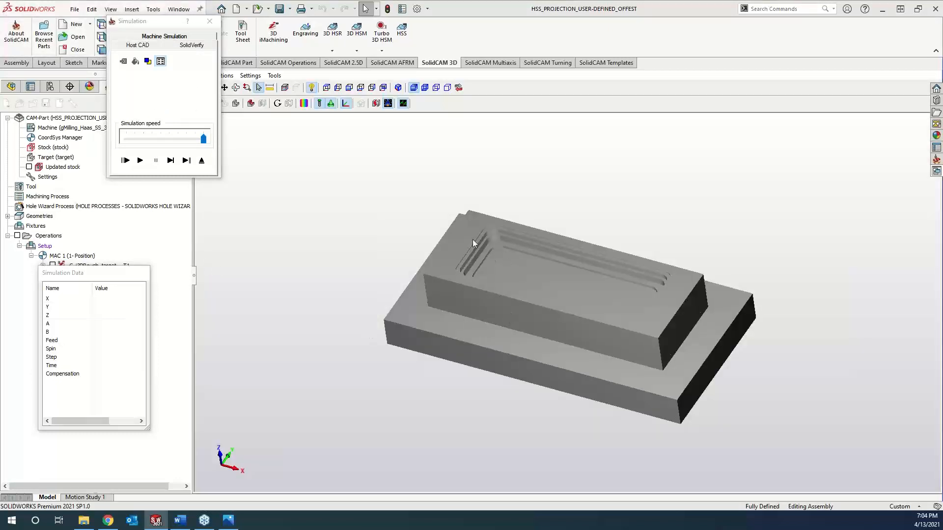
scroll(472, 240, "up", 5)
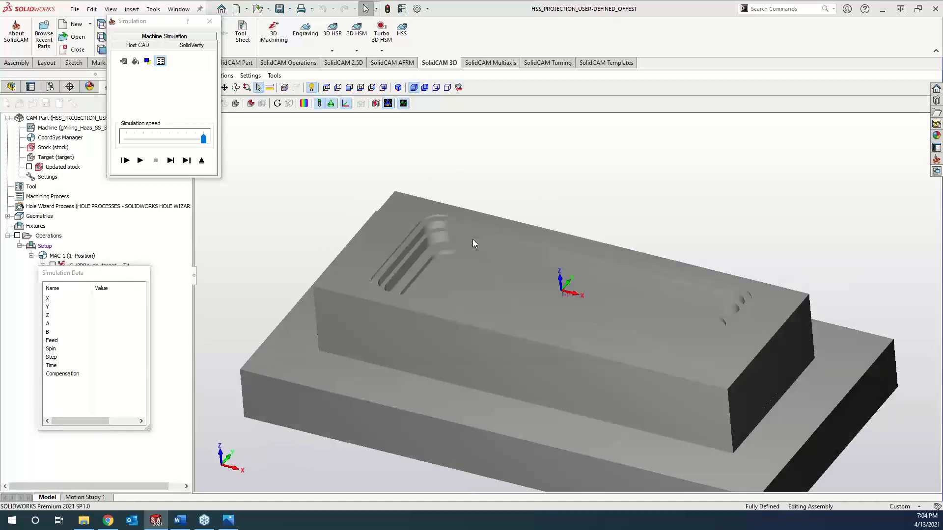
left_click(140, 161)
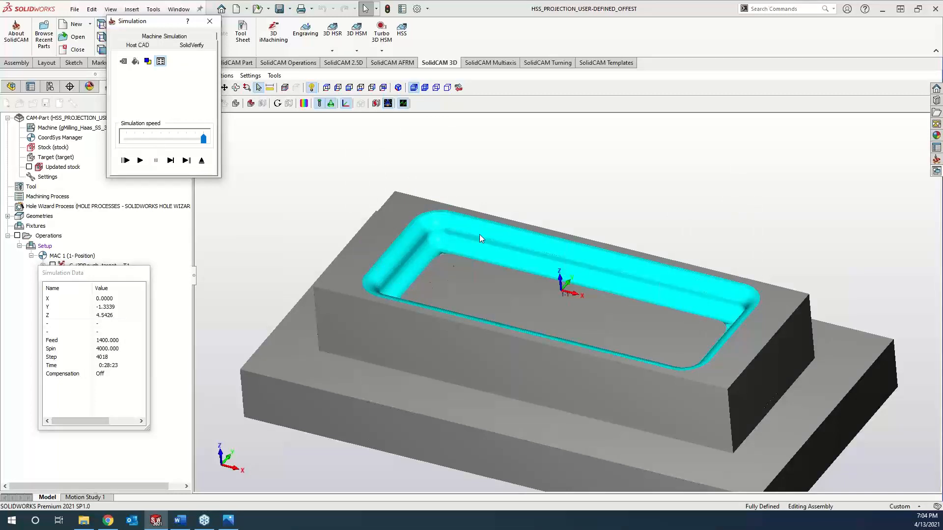
Compare the machined stock with the target, examining the pocket's floor corner, and close the simulation and the operation.
left_click(304, 104)
left_click(756, 104)
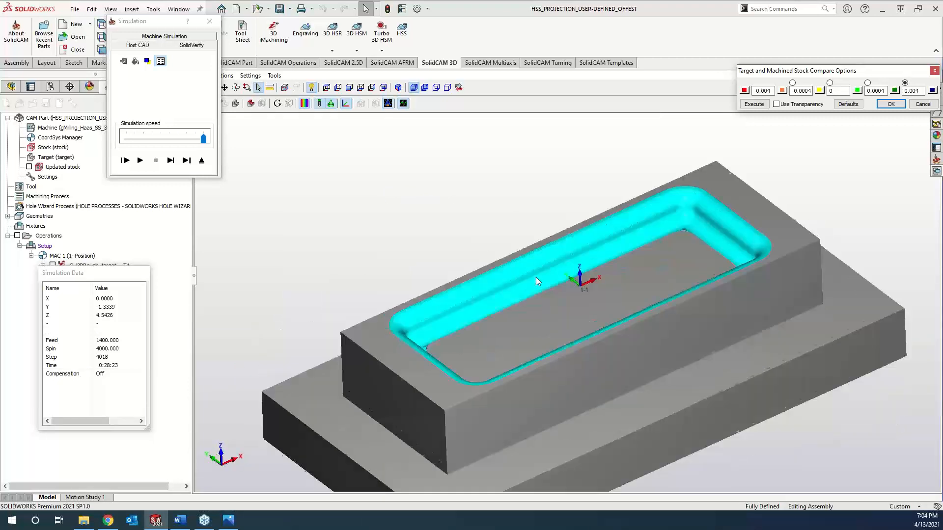
middle_click_drag(536, 277, 583, 195)
scroll(548, 219, "down", 10)
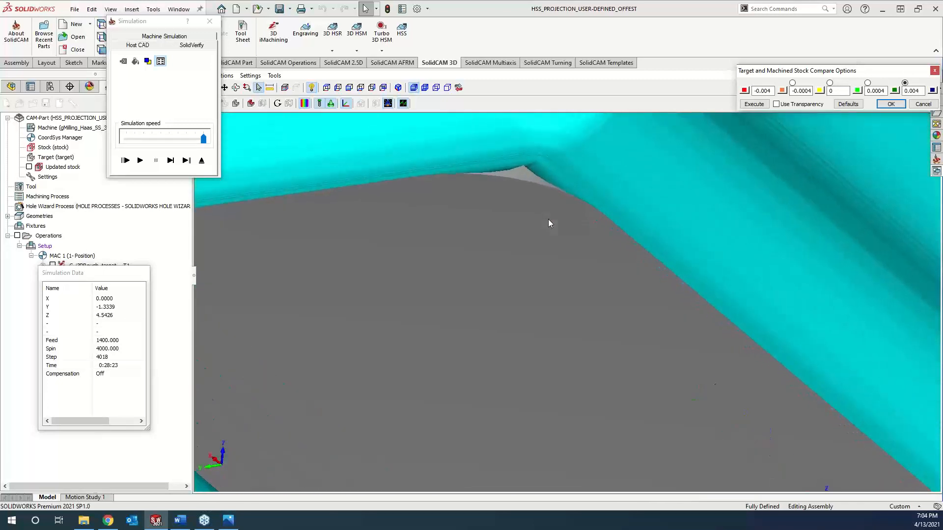
middle_click_drag(548, 219, 548, 216)
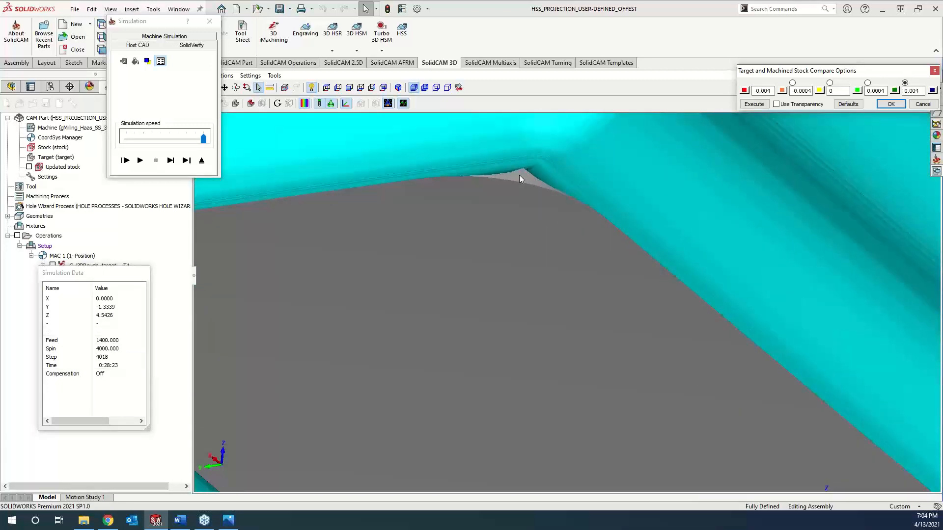
scroll(518, 179, "up", 10)
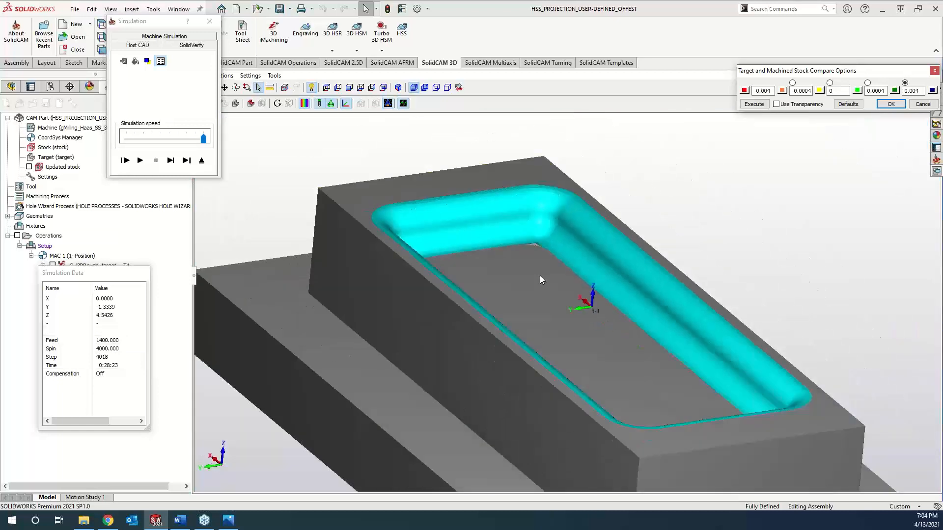
left_click(701, 204)
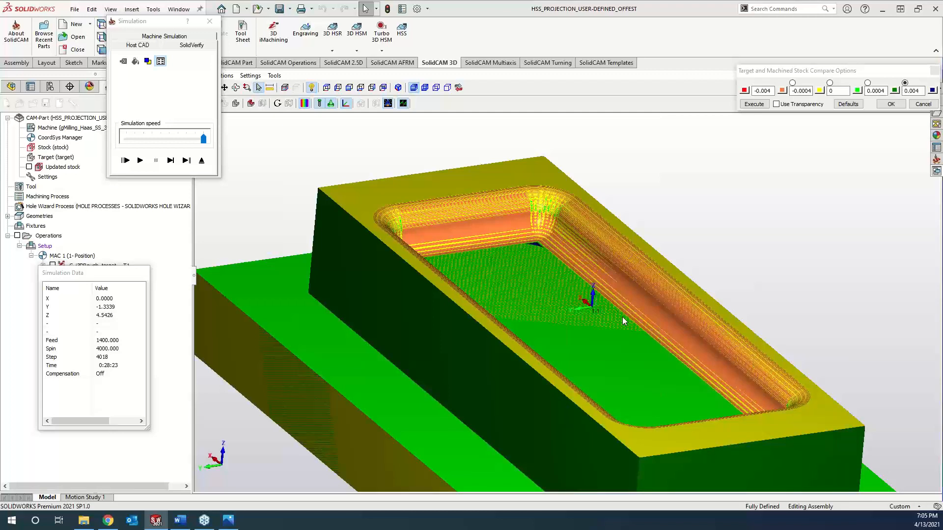
left_click(209, 21)
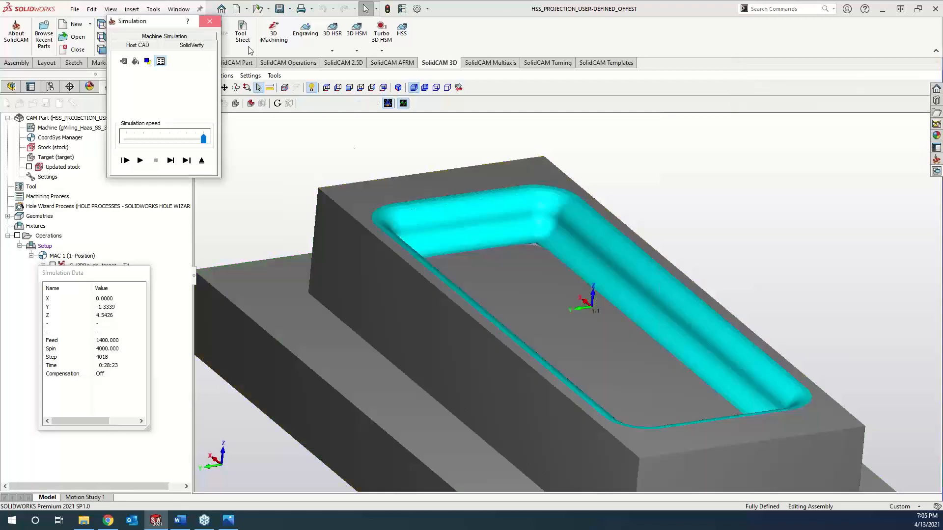
left_click(431, 83)
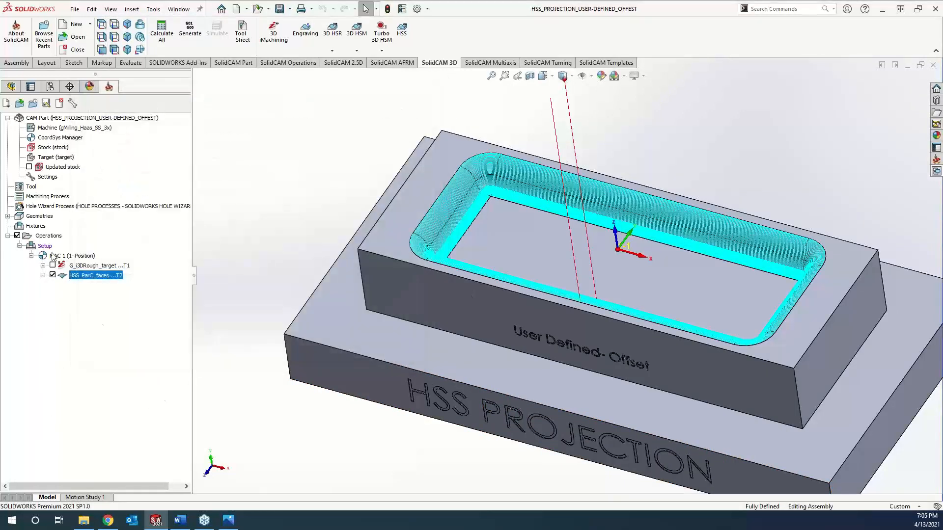
Hide the HSS_ParC_faces toolpath and start a new HSS operation with the Projection technology set to Offset.
left_click(52, 275)
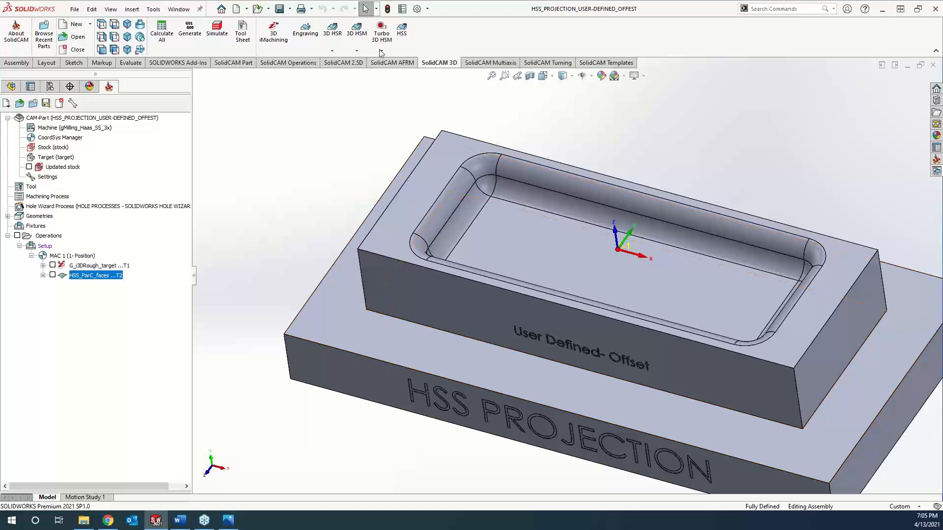
left_click(398, 37)
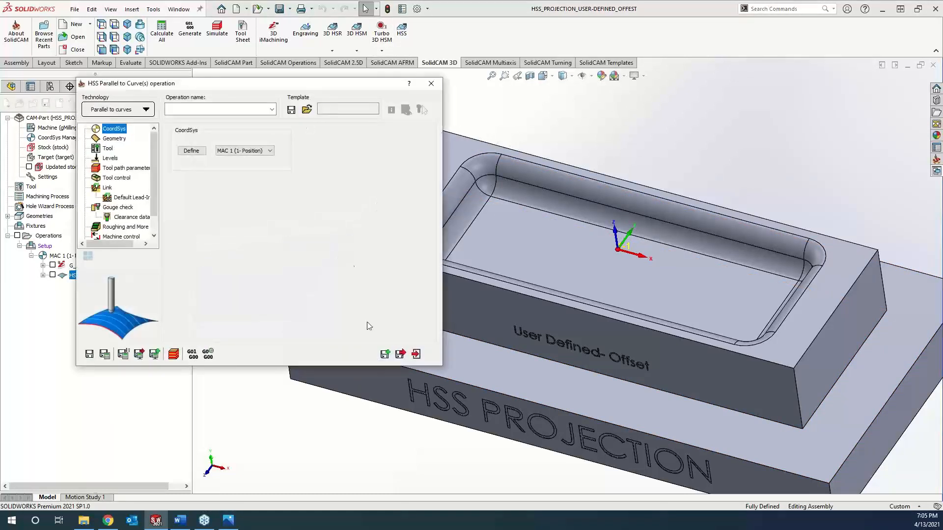
left_click(116, 112)
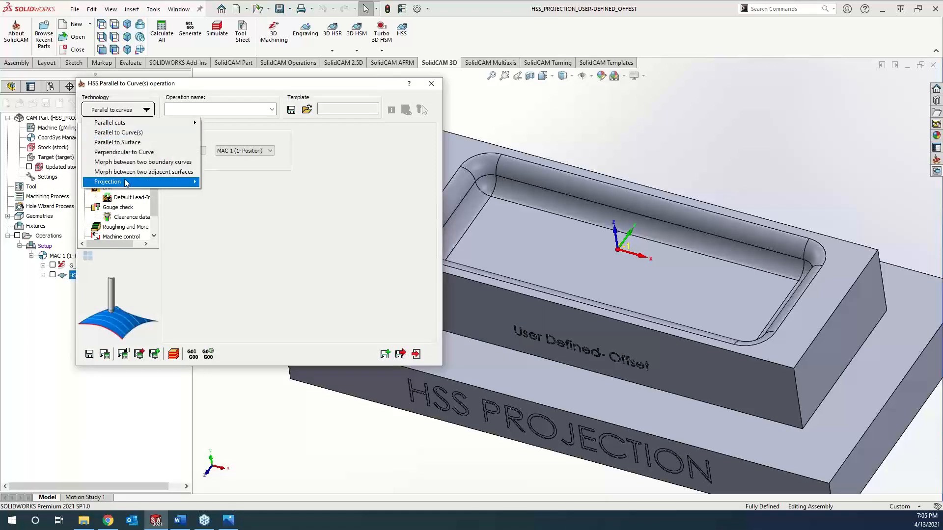
mouse_move(127, 182)
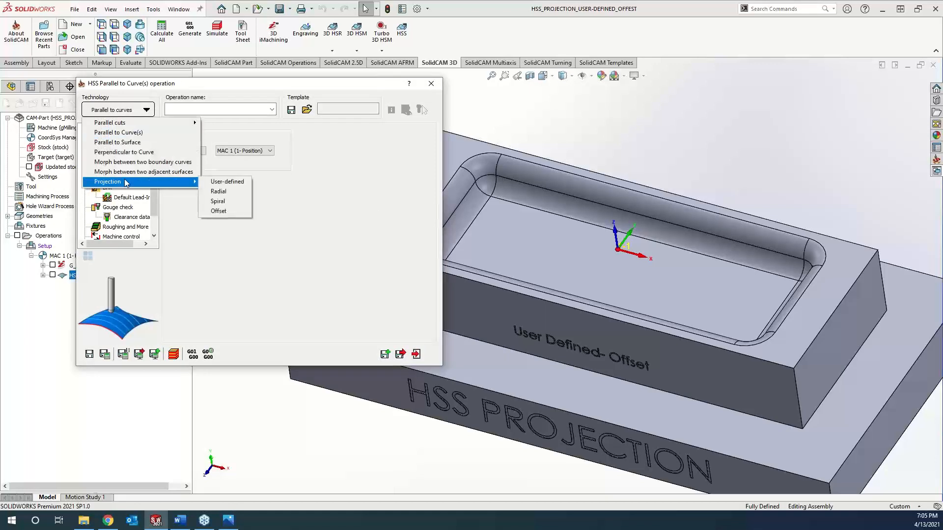
left_click(218, 212)
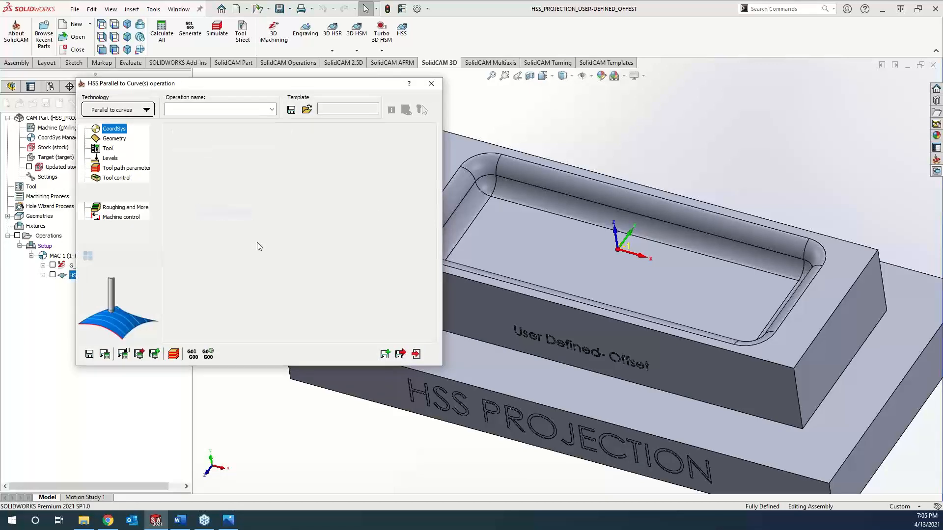
Define the drive surface of the projection operation as the pocket's floor face.
left_click(114, 139)
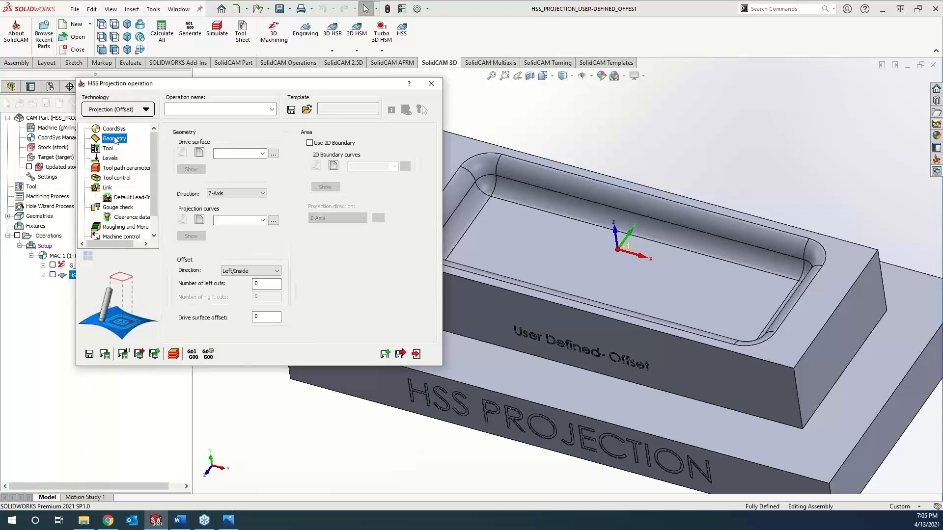
left_click(200, 153)
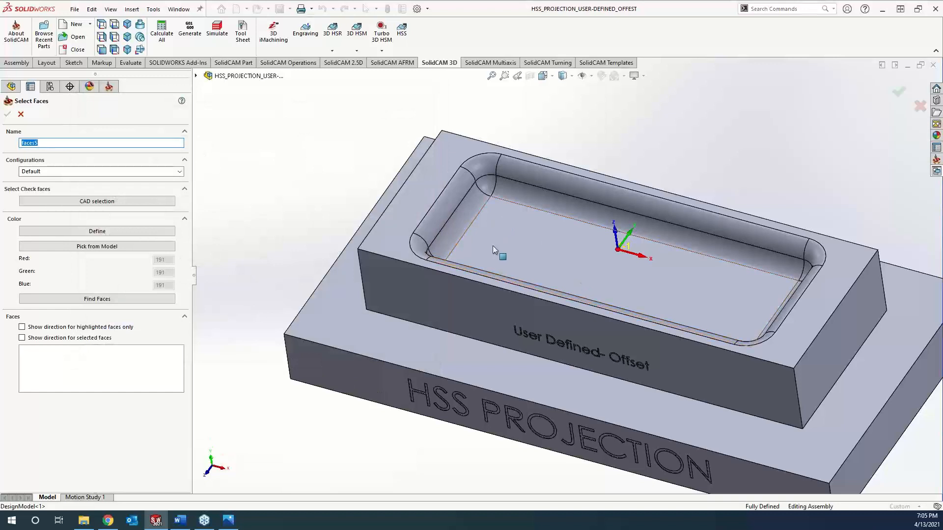
left_click(493, 246)
left_click(7, 114)
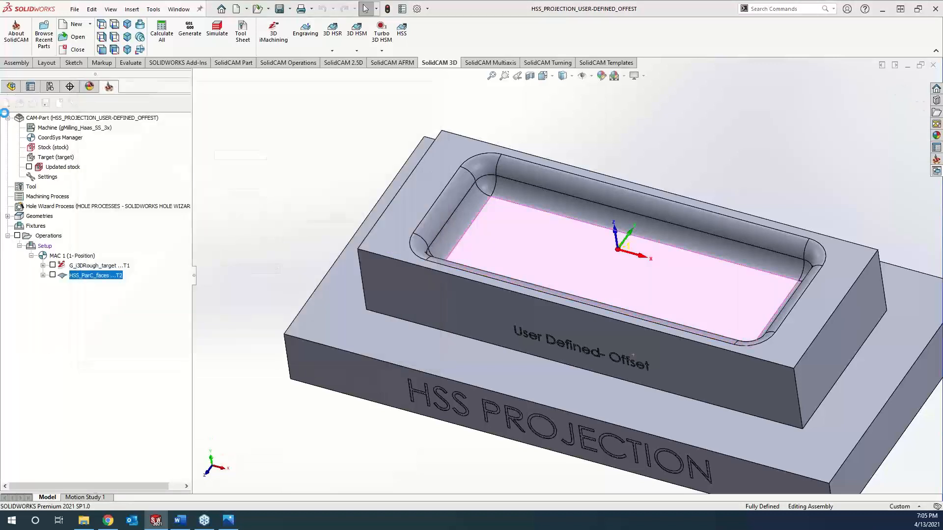
Define the projection curve as a Constant Z chain around the pocket floor's edges.
scroll(514, 235, "down", 5)
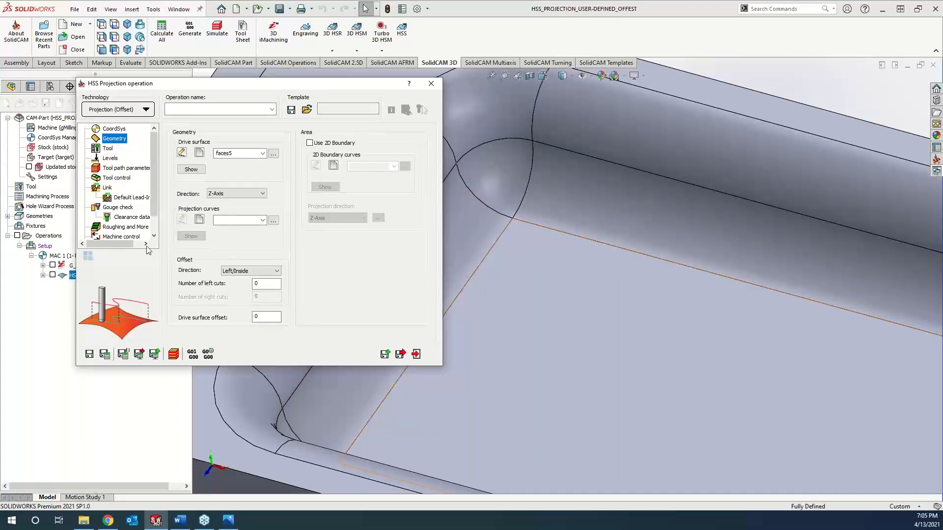
left_click(199, 219)
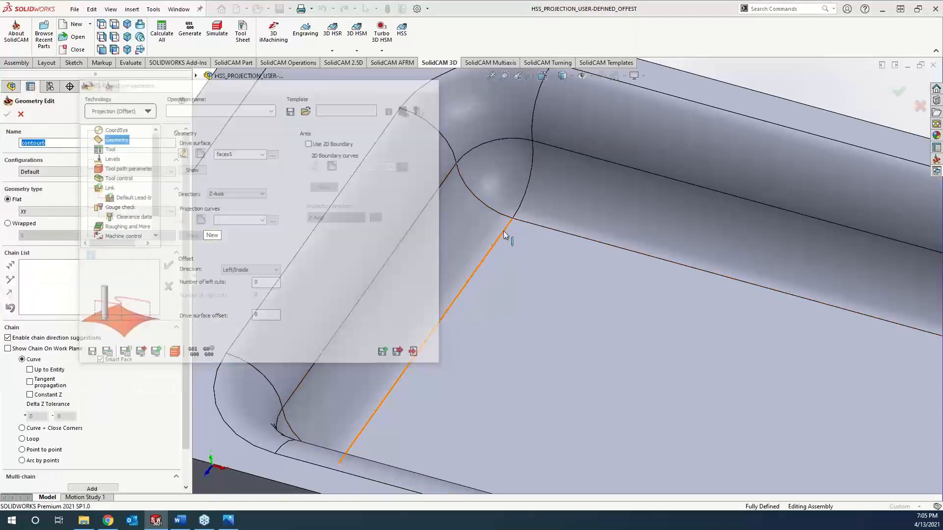
left_click(503, 231)
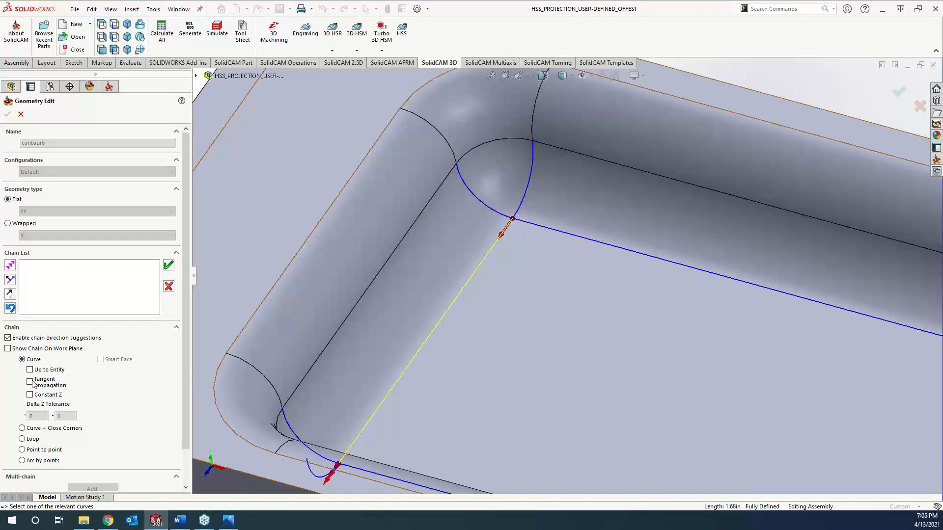
left_click(53, 394)
scroll(668, 266, "up", 5)
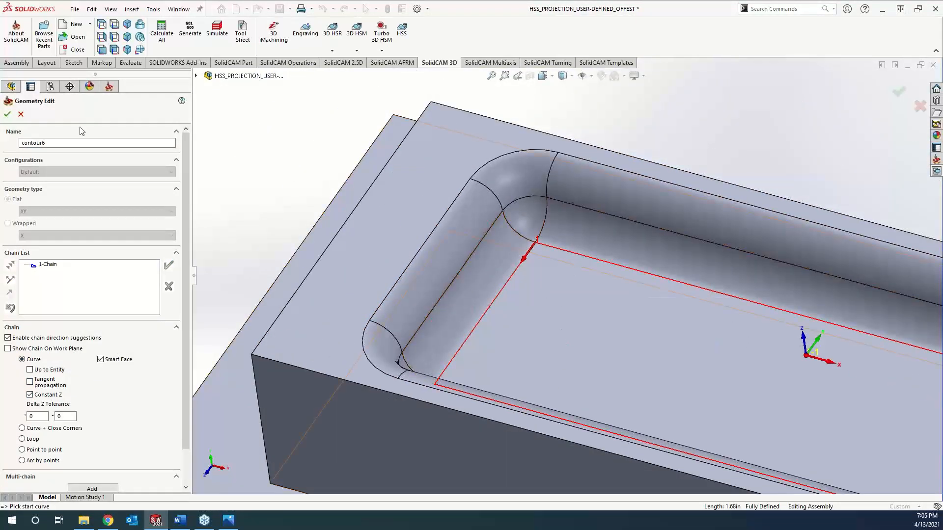
left_click(7, 113)
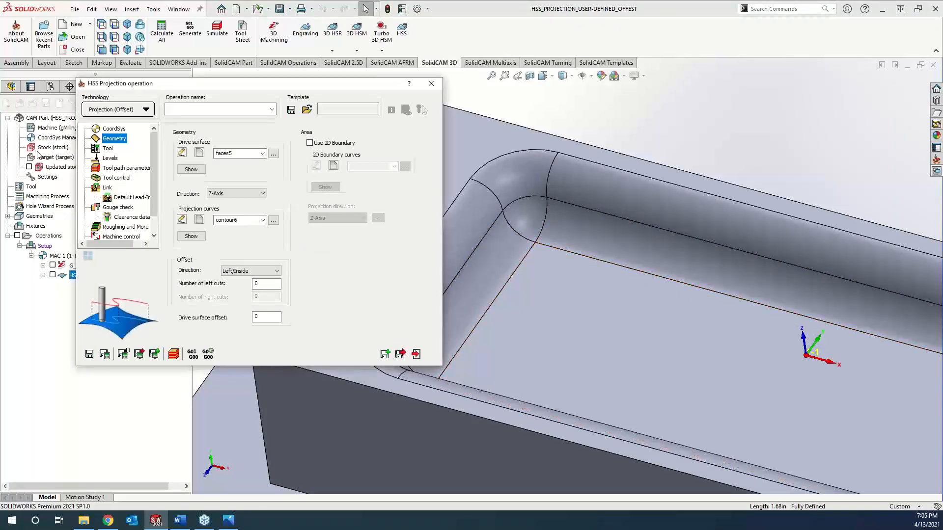
Keep the offset direction at Left/Inside and set the number of left cuts to 1.
scroll(501, 267, "up", 3)
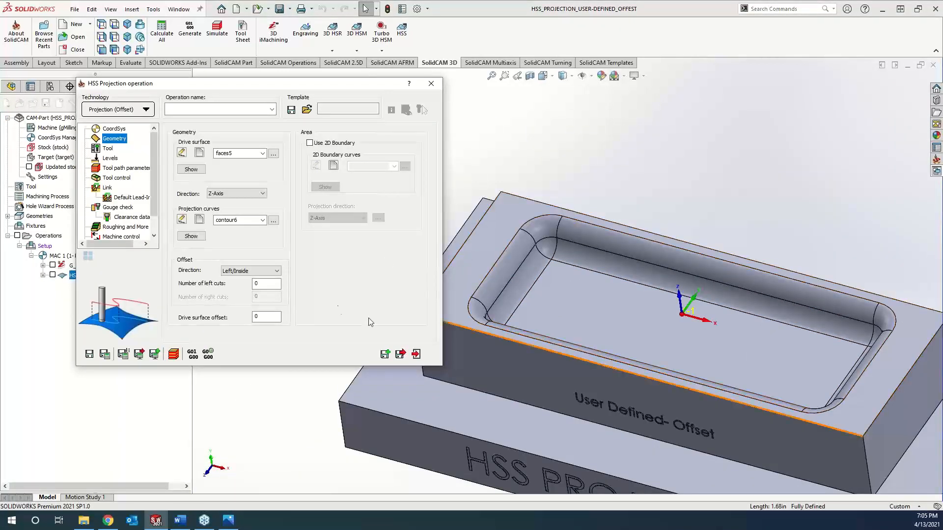
left_click(250, 272)
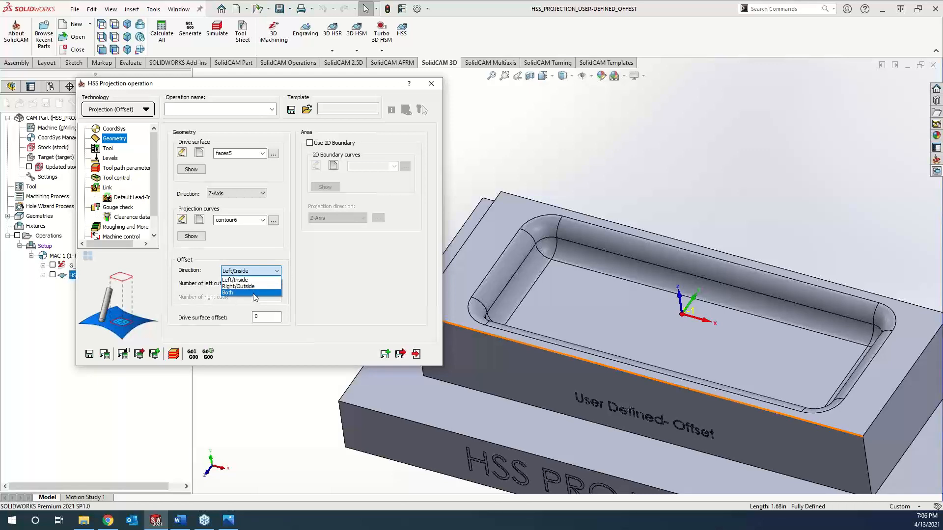
left_click(332, 278)
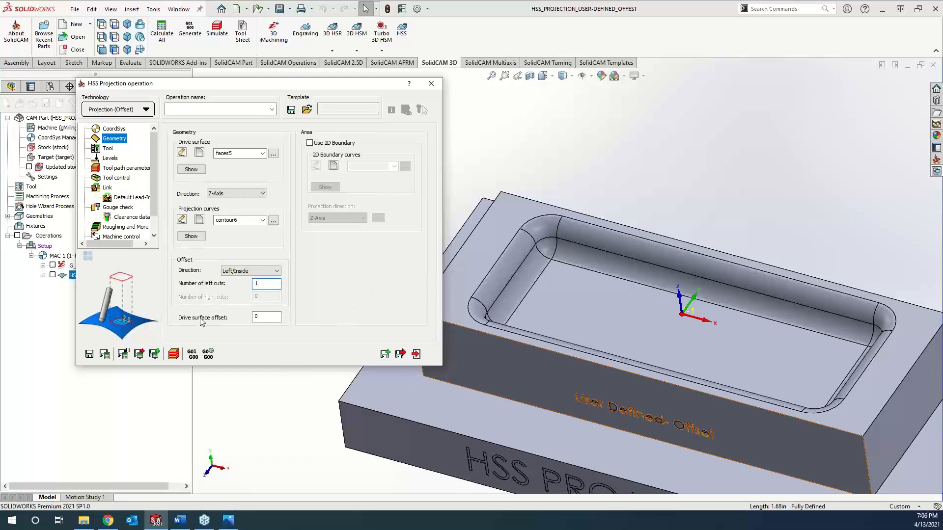
Assign the 0.25 inch ball nose mill, tool 2, to the projection operation, and save and calculate it.
left_click(109, 148)
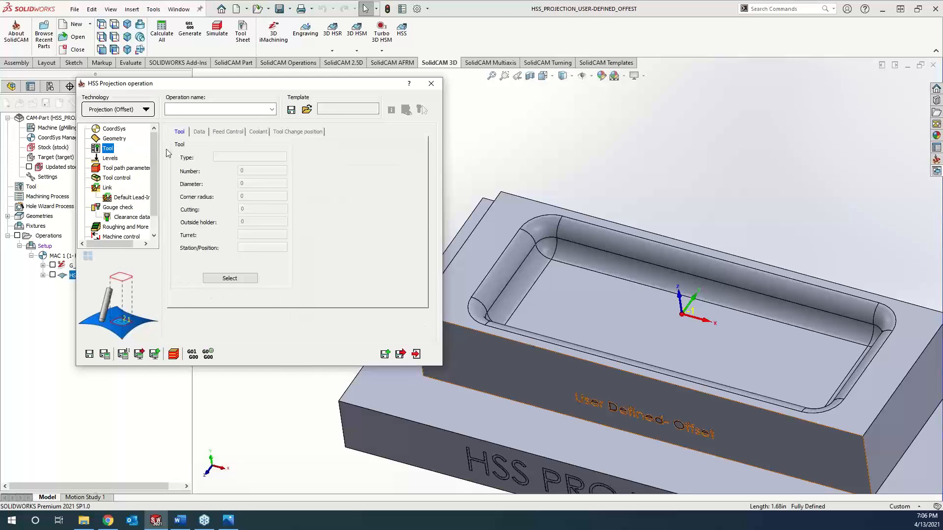
left_click(239, 278)
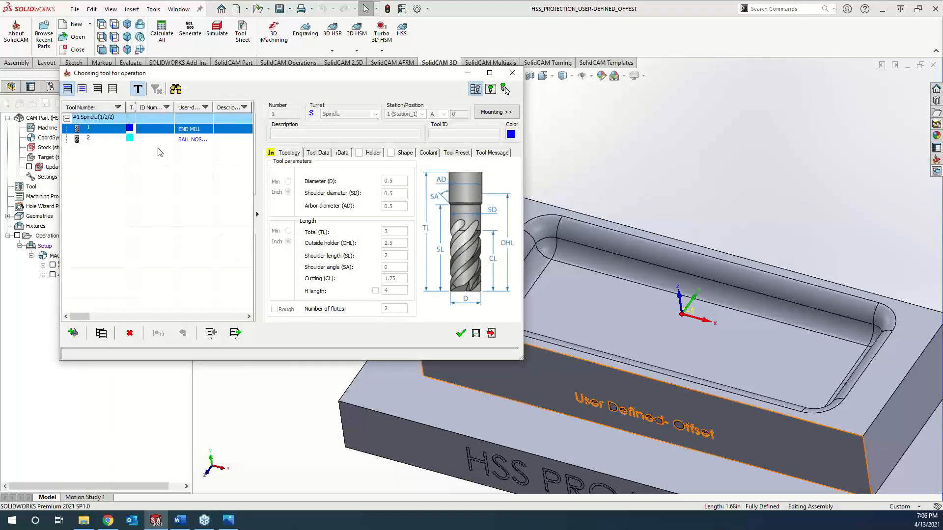
left_click(158, 141)
left_click(463, 334)
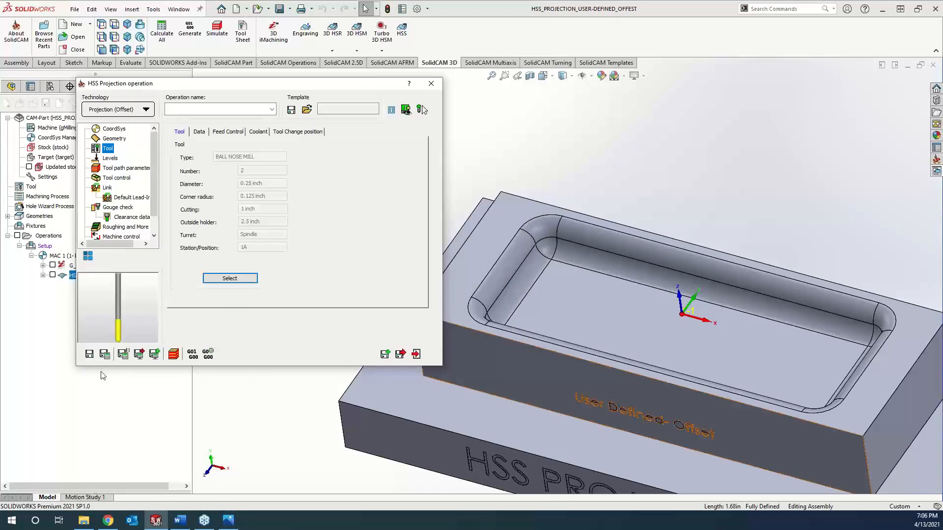
left_click(104, 355)
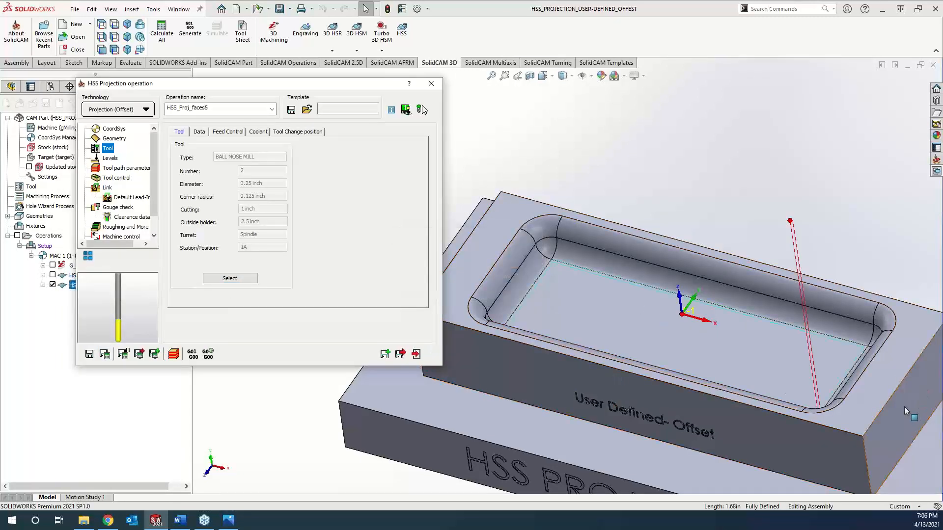
Check the toolpath's distance from the floor edge, set the maximum step over to 0.01 and recalculate the projection toolpath.
middle_click_drag(860, 262, 811, 263)
scroll(859, 262, "down", 2)
scroll(799, 264, "down", 6)
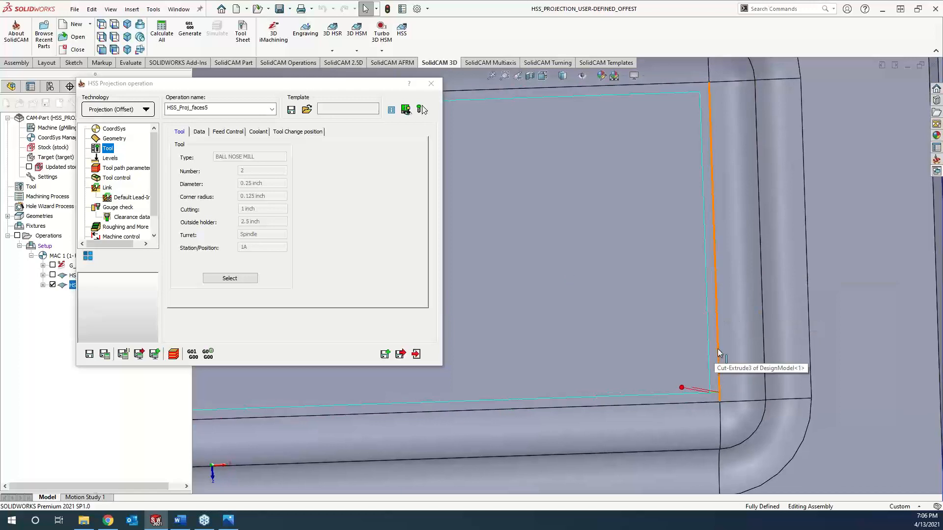
left_click(717, 342)
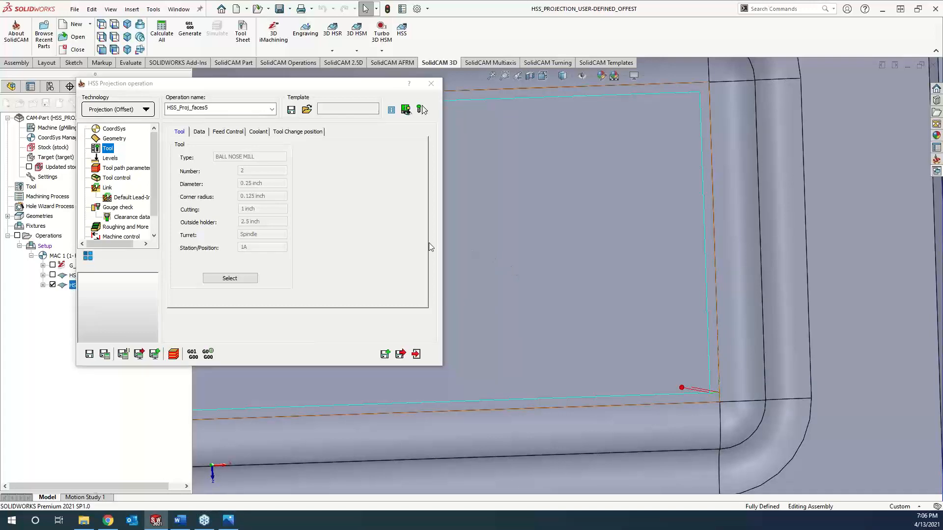
left_click(126, 167)
left_click(265, 242)
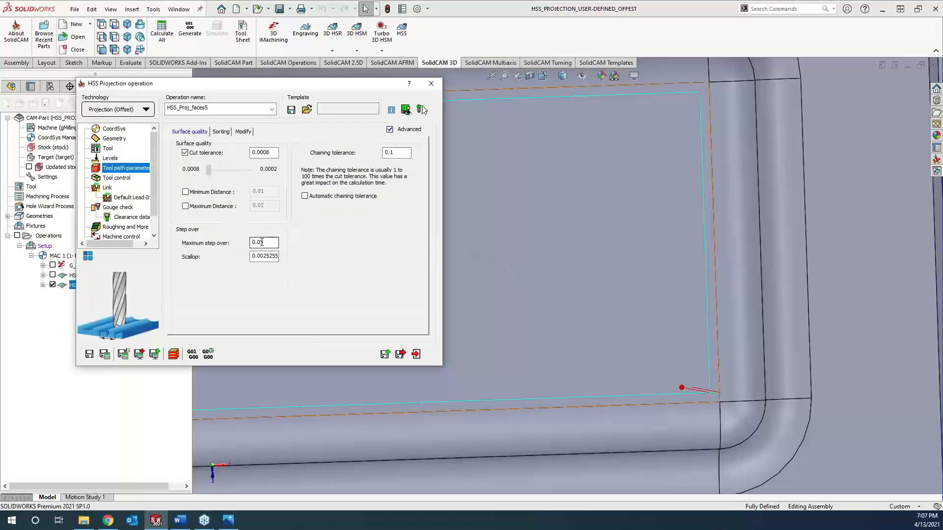
type("1")
left_click(105, 354)
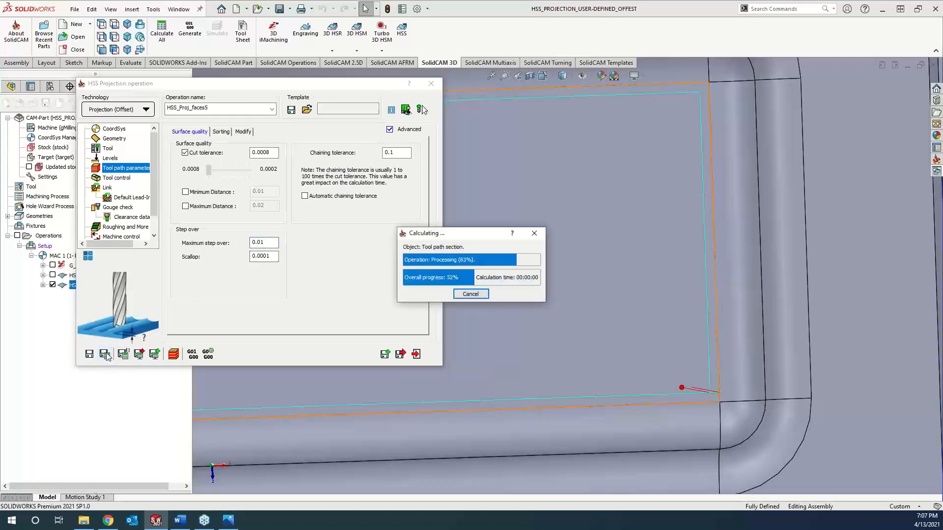
Simulate the single-cut projection toolpath in SolidVerify, examine the pocket's floor corner and close the simulation.
left_click(173, 355)
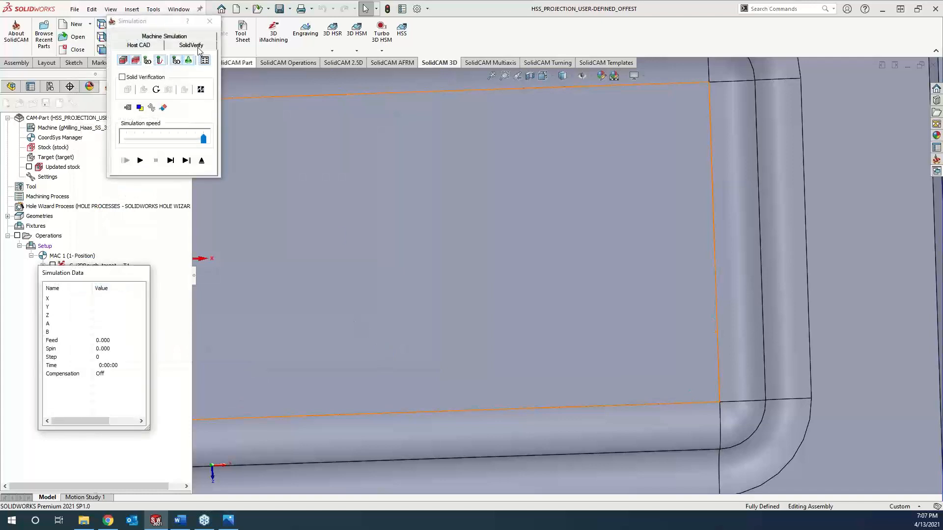
left_click(196, 46)
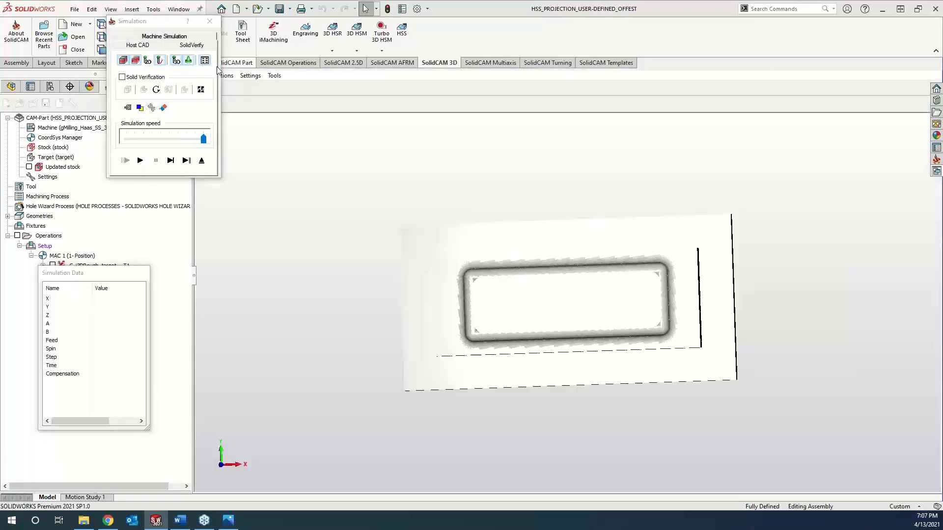
left_click(140, 161)
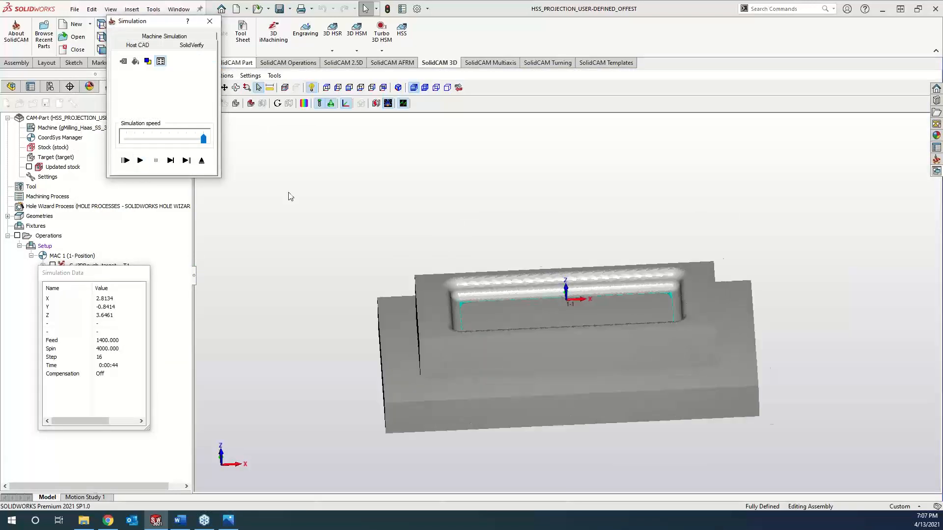
scroll(744, 261, "up", 8)
middle_click_drag(743, 260, 646, 326)
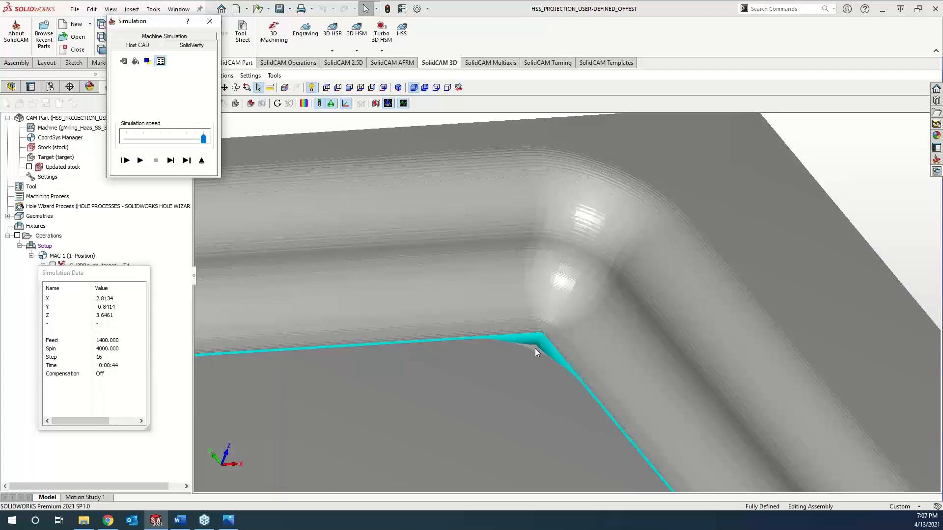
left_click(218, 21)
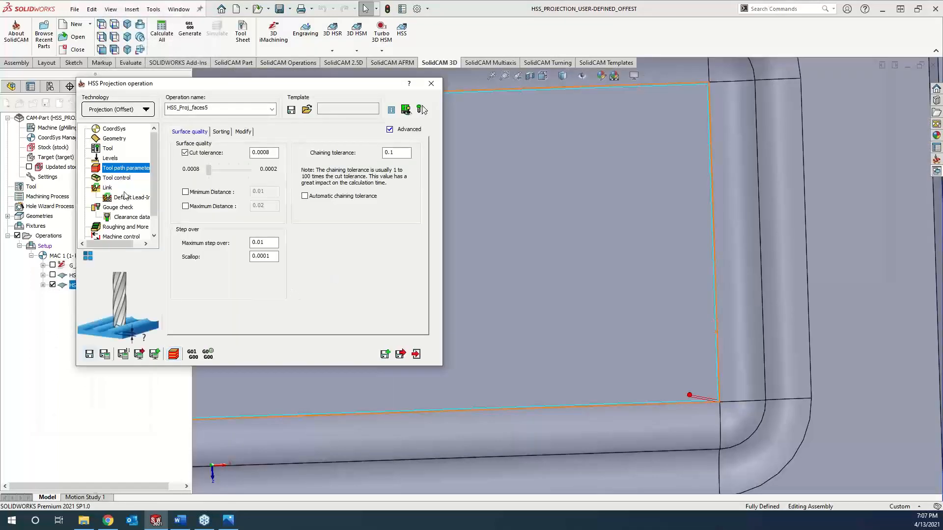
Set the number of left cuts to 10 and recalculate the projection toolpath.
left_click(112, 140)
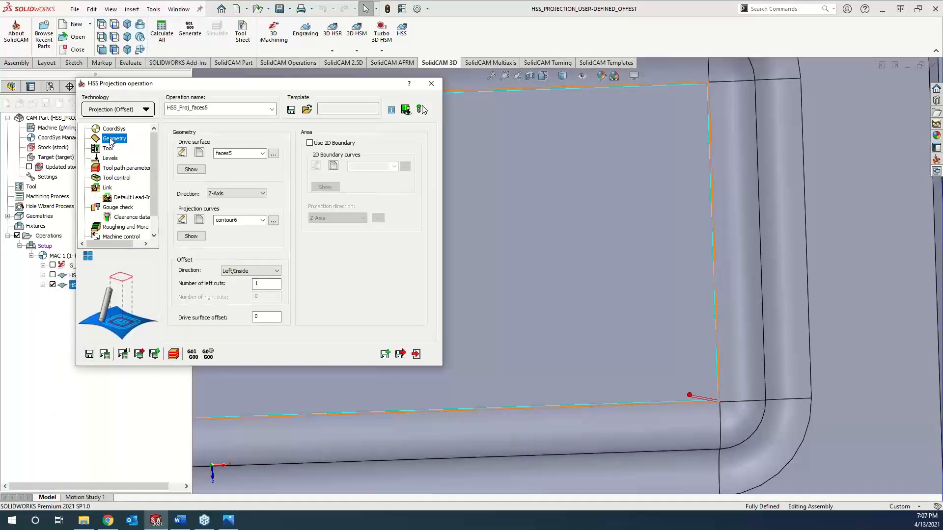
left_click(268, 286)
left_click(104, 354)
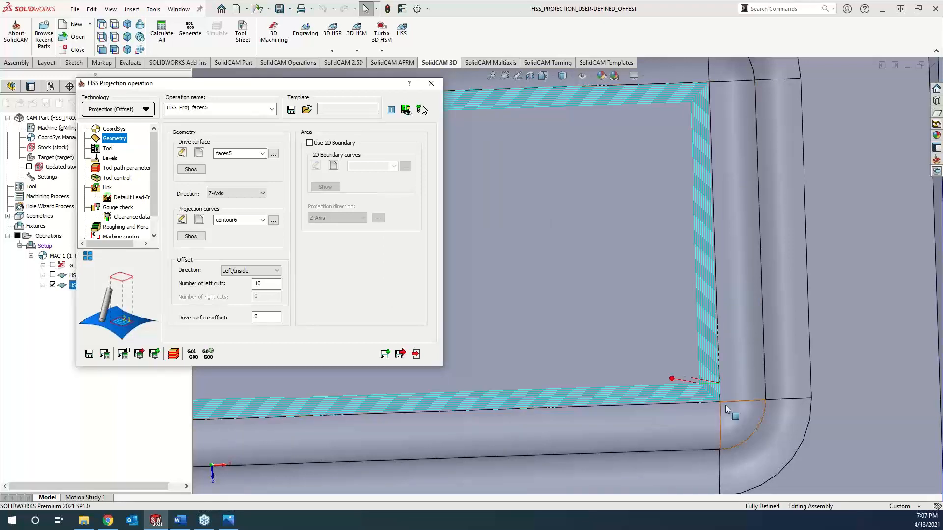
Collapse the operation dialog out of the way and display the updated stock as left after the HSS projection operation.
scroll(687, 384, "down", 4)
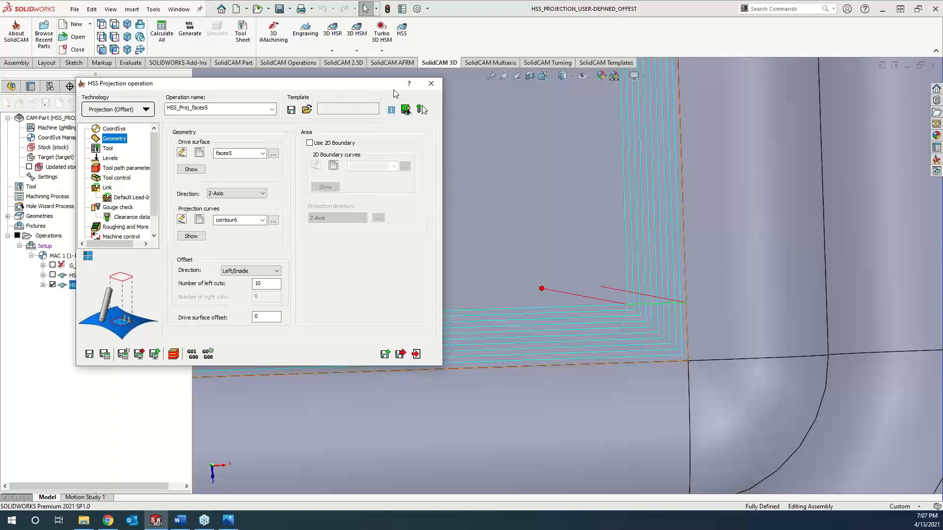
left_click_drag(370, 88, 667, 14)
double_click(665, 12)
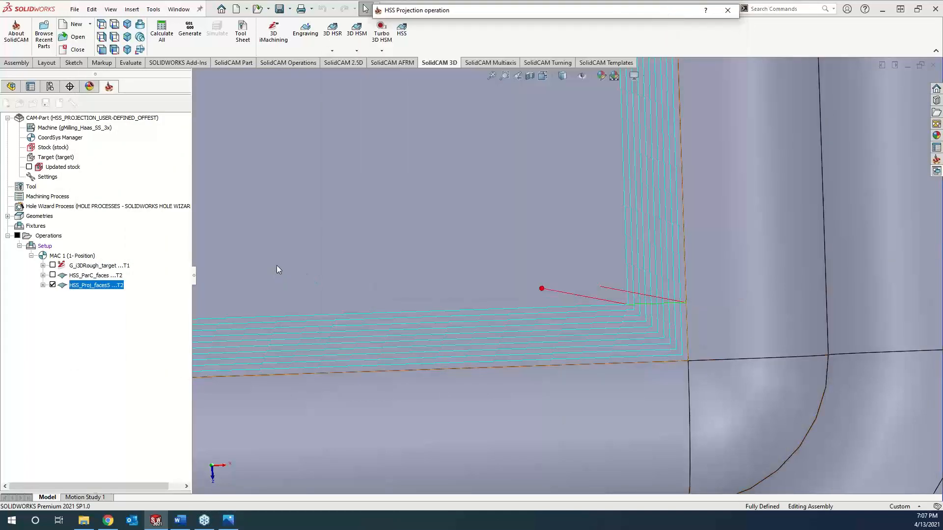
left_click(29, 167)
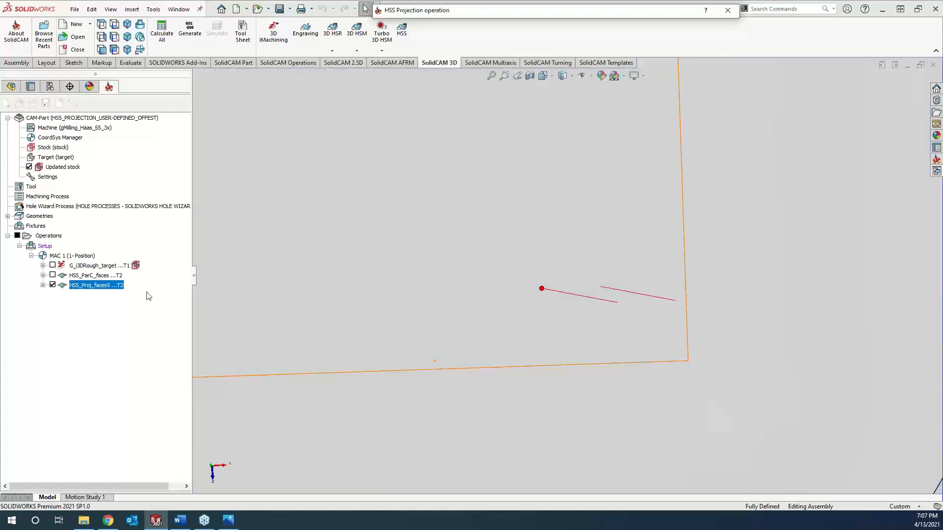
left_click_drag(136, 266, 130, 285)
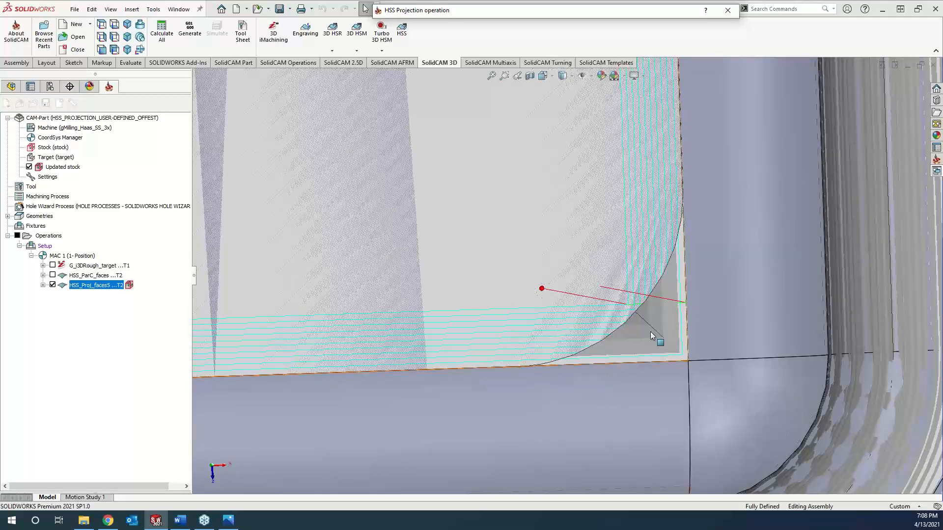
Examine from the top view how the projection passes cover the remaining stock in the pocket's floor corner.
left_click(101, 277)
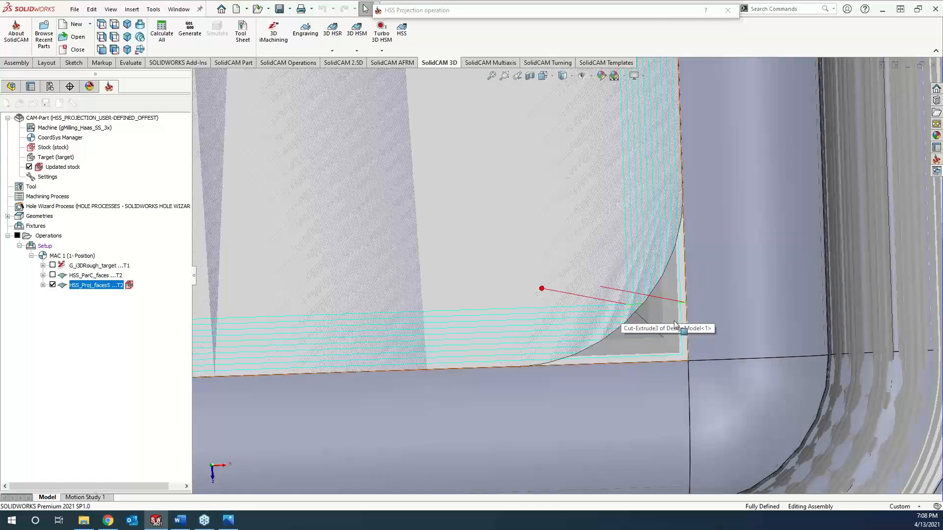
scroll(679, 326, "up", 2)
scroll(673, 333, "up", 3)
left_click(724, 384)
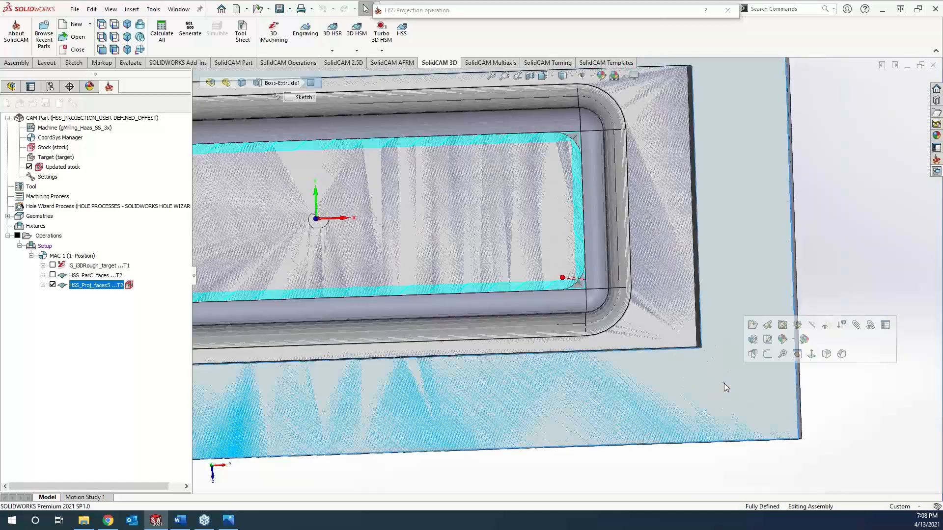
key("space")
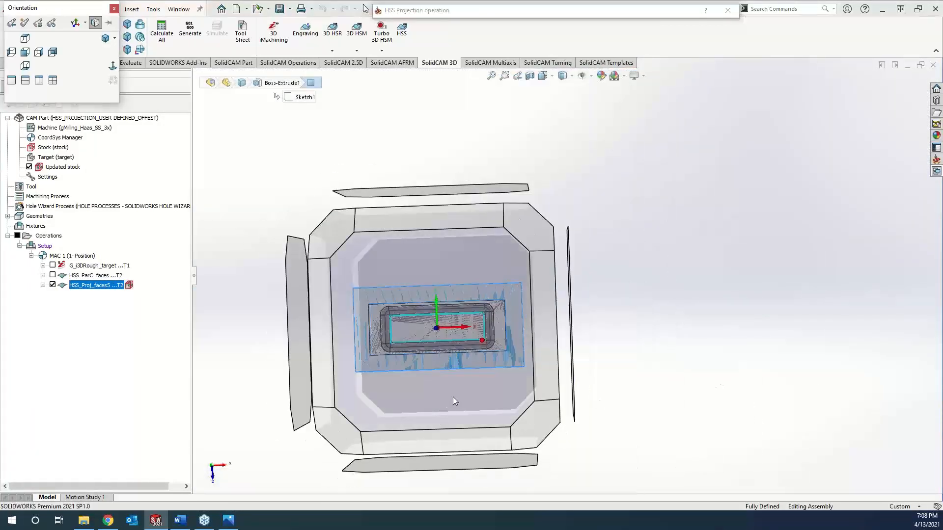
left_click(453, 397)
scroll(673, 298, "down", 8)
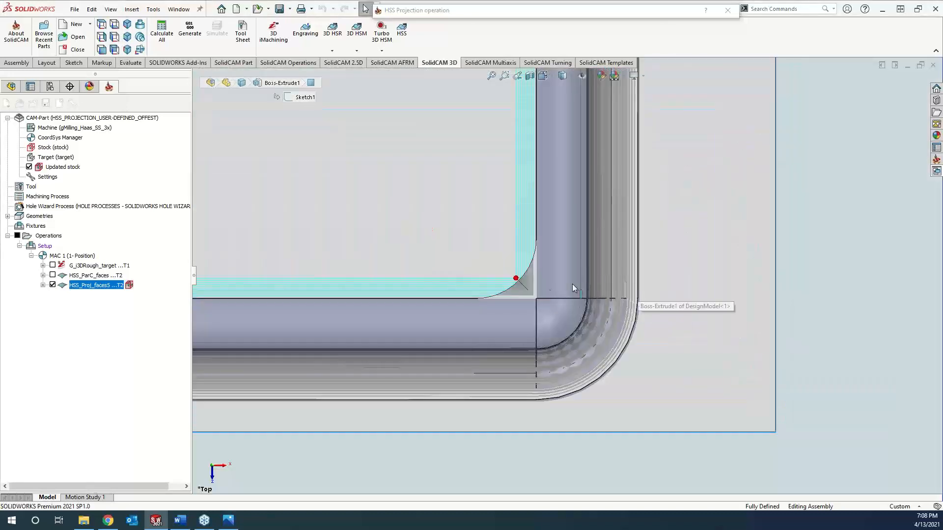
scroll(511, 292, "down", 3)
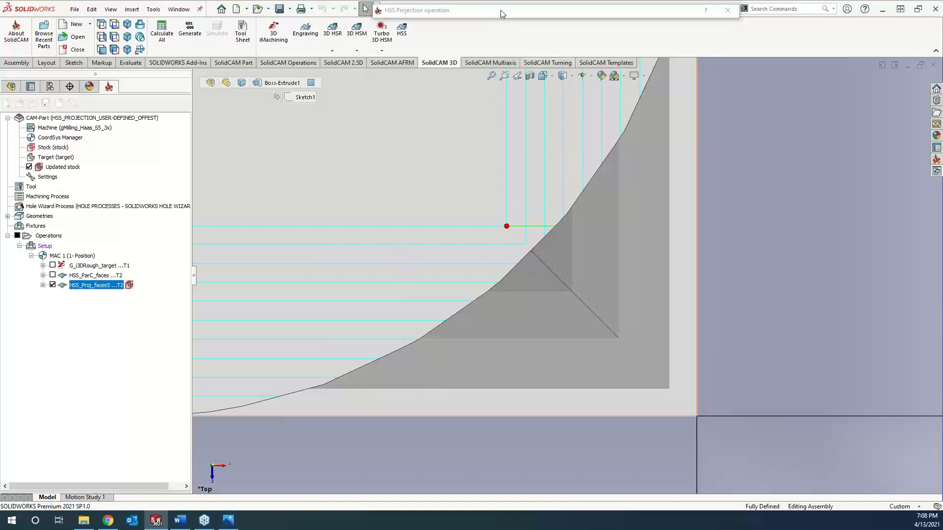
Simulate the ten-cut projection toolpath in SolidVerify and compare the machined stock with the target at the pocket's floor corner.
left_click_drag(502, 11, 336, 144)
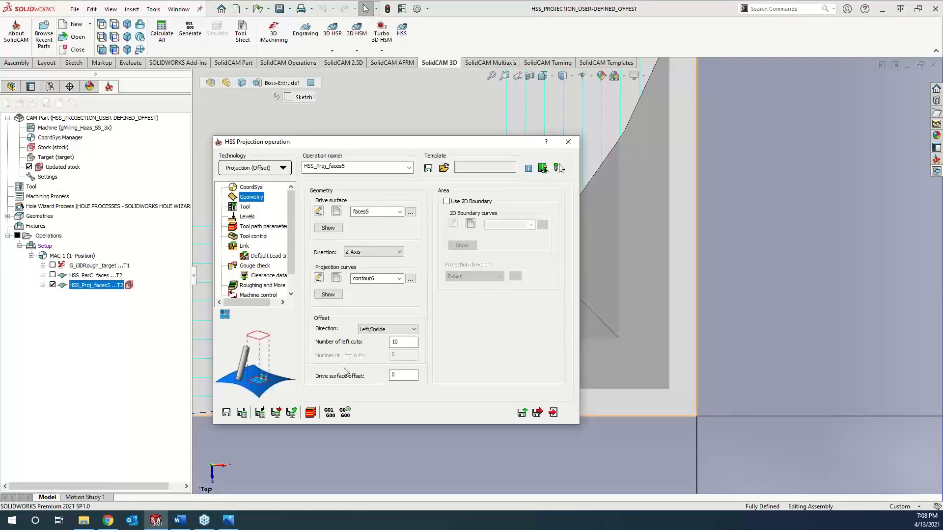
left_click(310, 413)
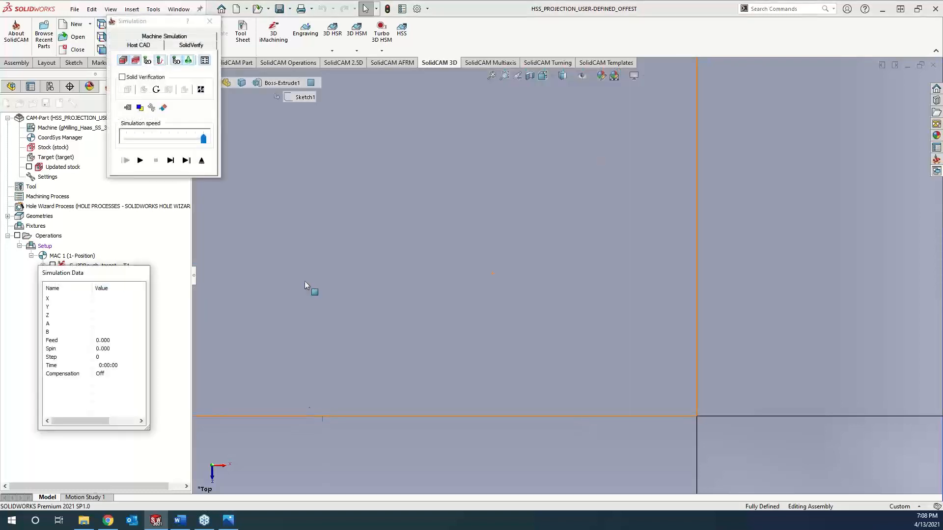
left_click(192, 45)
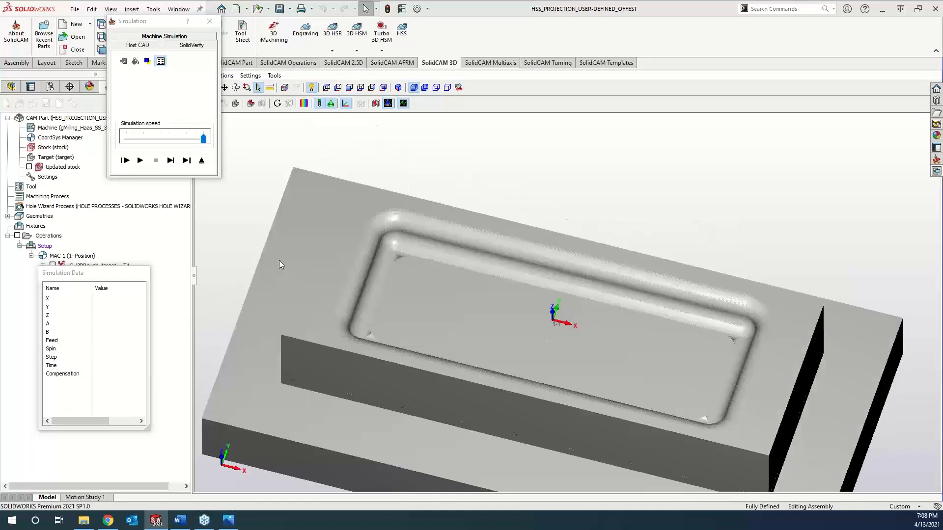
left_click(145, 160)
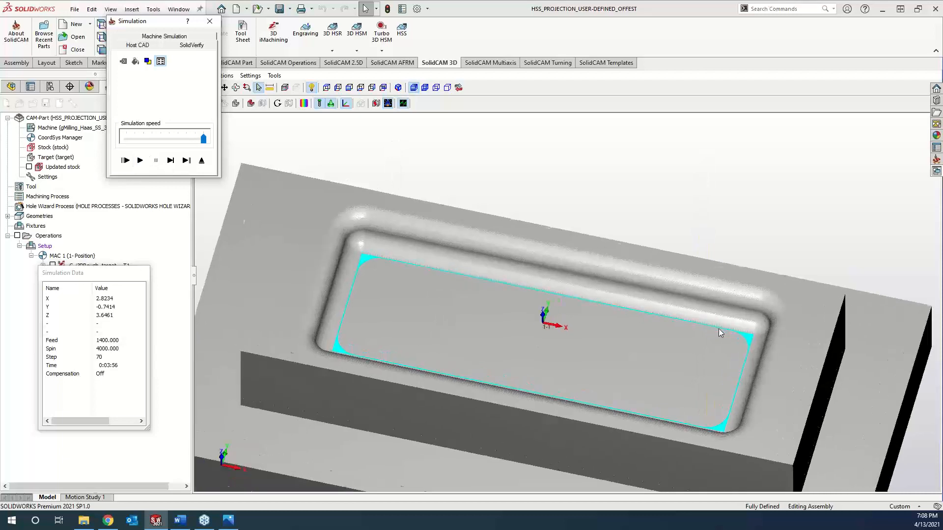
scroll(713, 269, "up", 4)
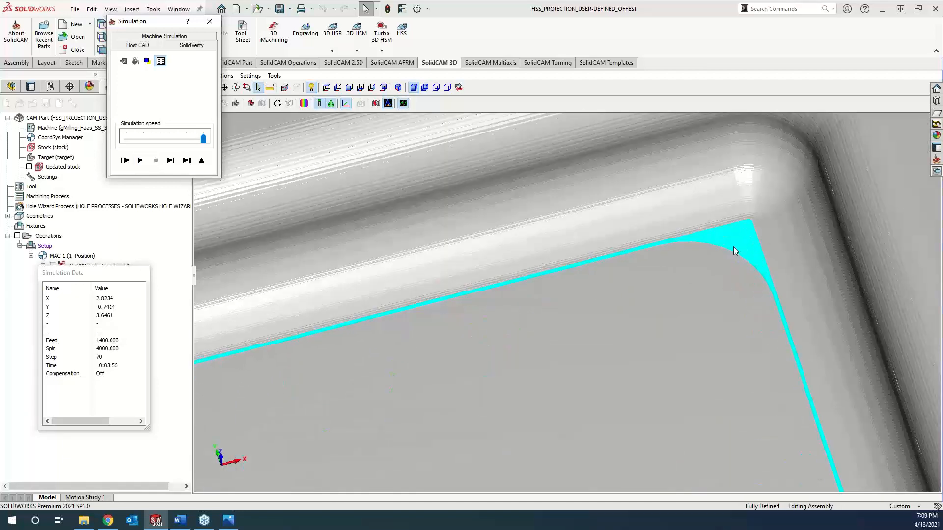
left_click(305, 103)
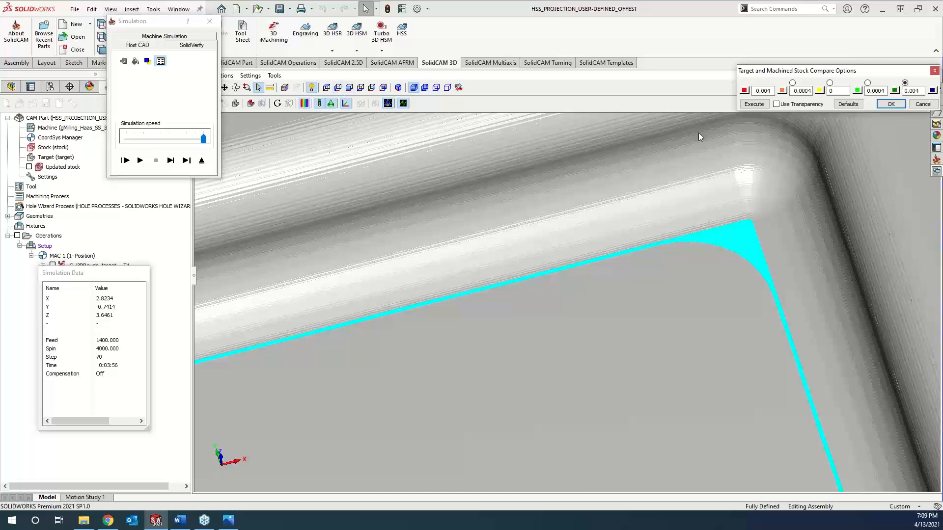
left_click(752, 104)
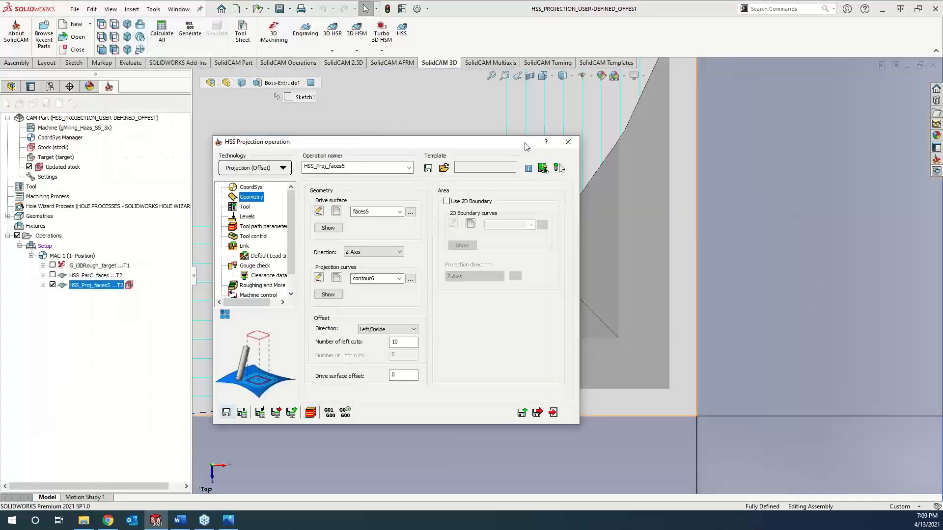
Enable the stock definition to avoid air cuts, expanded by a 3D offset of 0, and recalculate the projection toolpath.
double_click(471, 143)
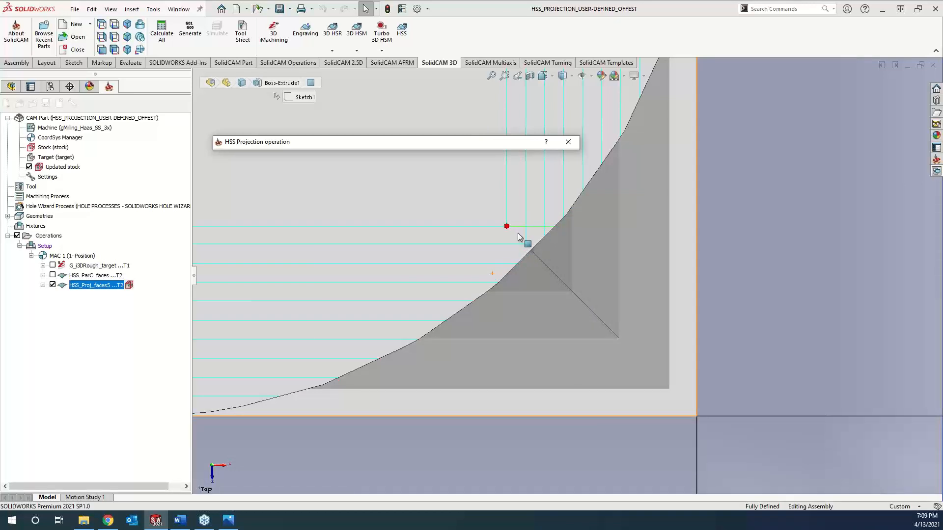
scroll(499, 254, "up", 5)
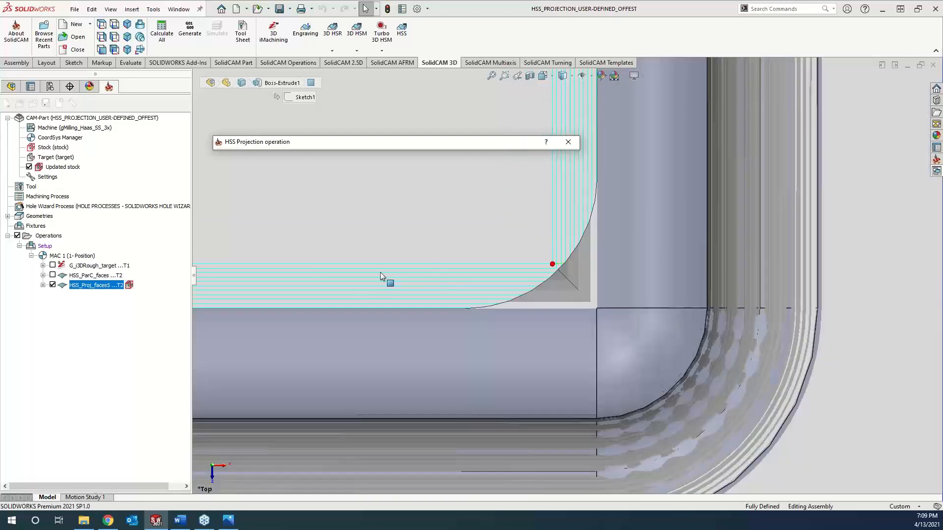
scroll(380, 272, "up", 3)
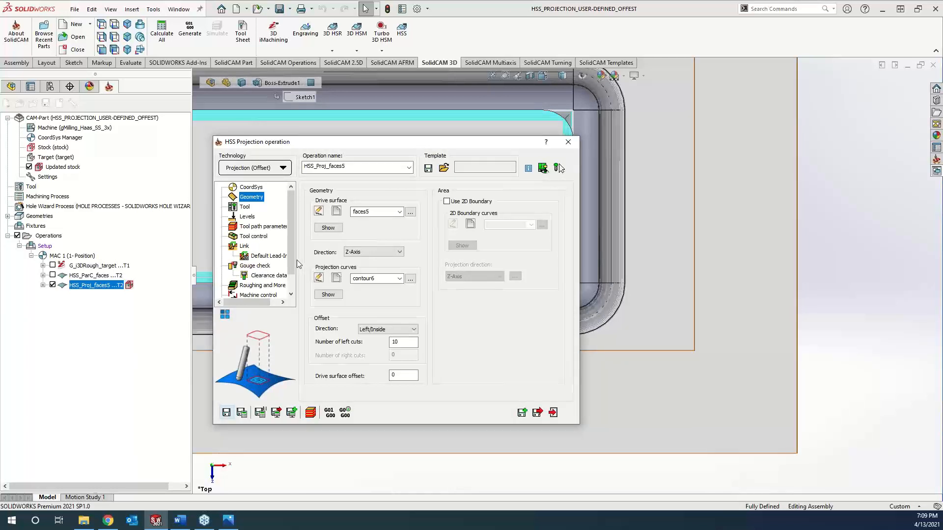
left_click(250, 286)
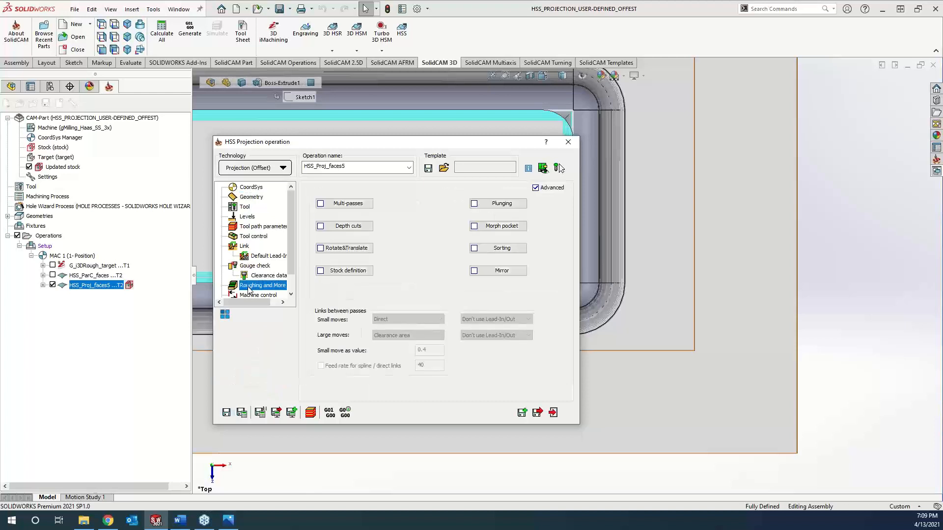
left_click(353, 271)
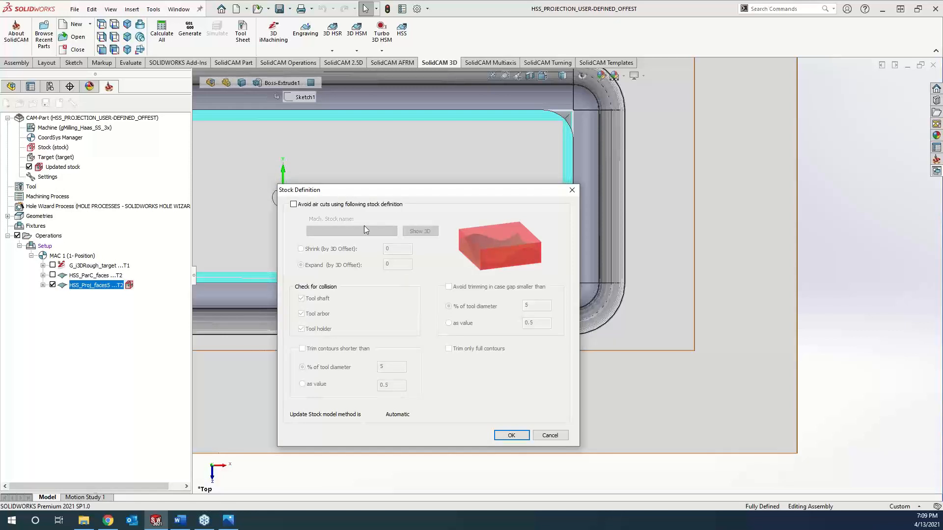
left_click(294, 204)
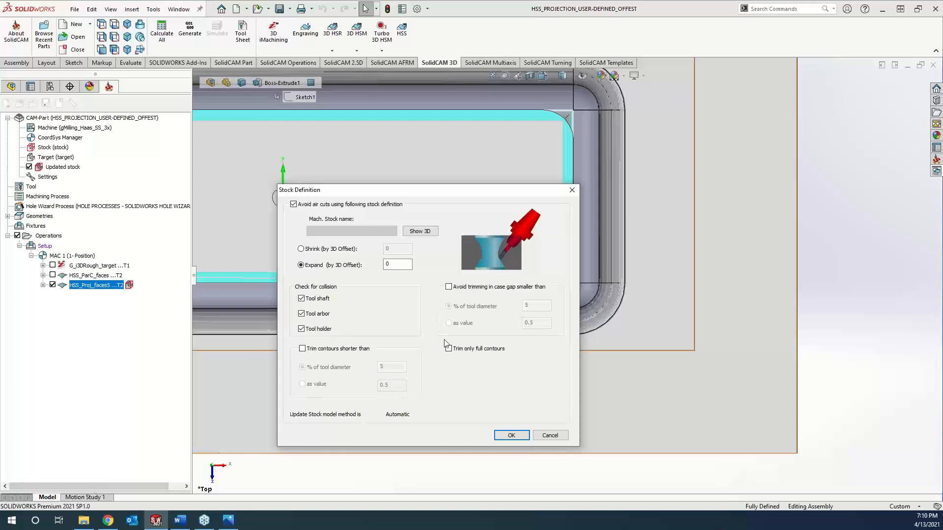
left_click(515, 436)
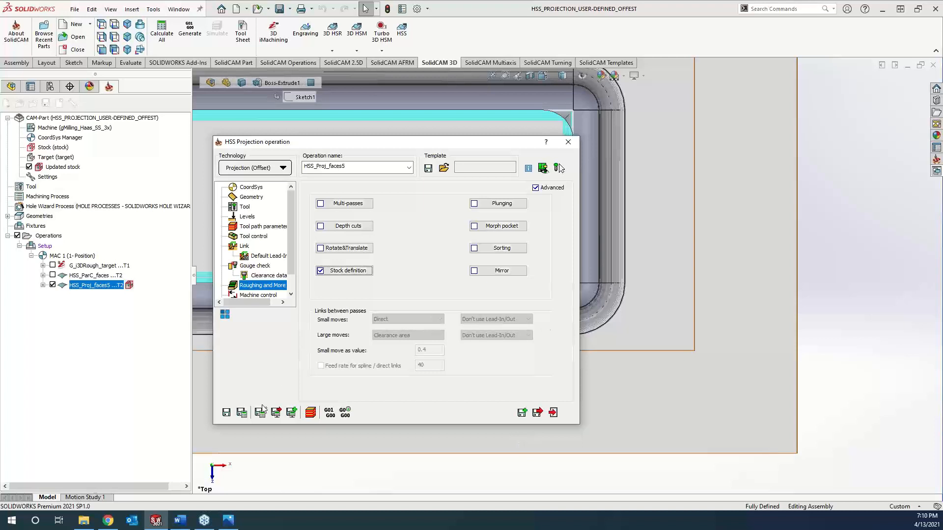
left_click(242, 412)
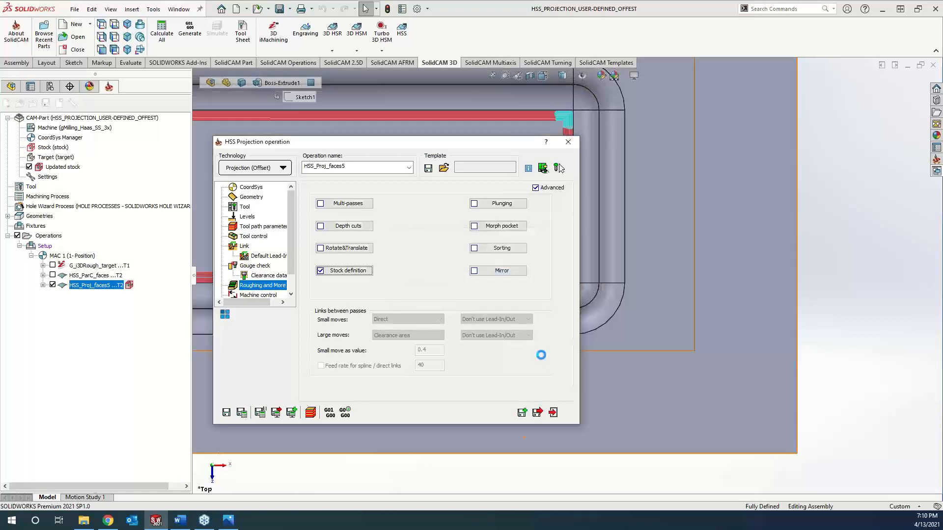
Examine the trimmed toolpath at the floor corners and the retract moves linking them across the pocket.
double_click(511, 145)
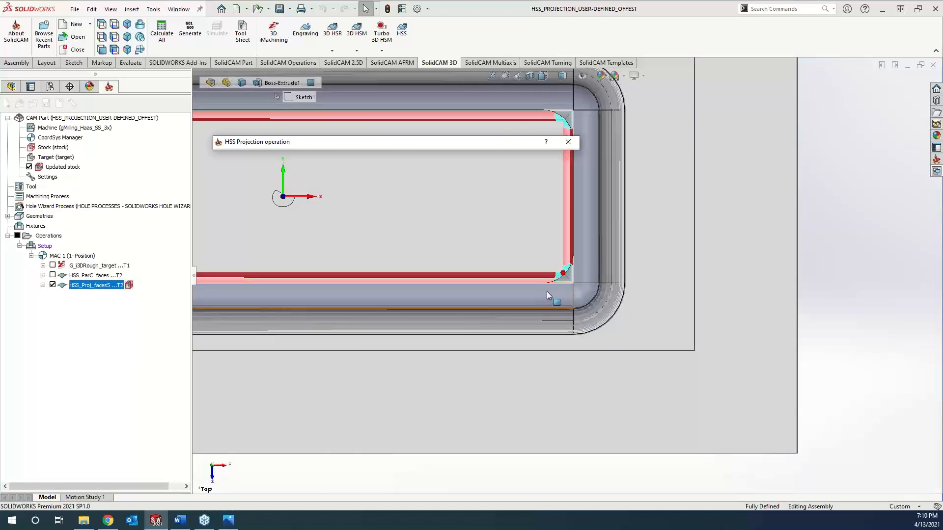
left_click(843, 283)
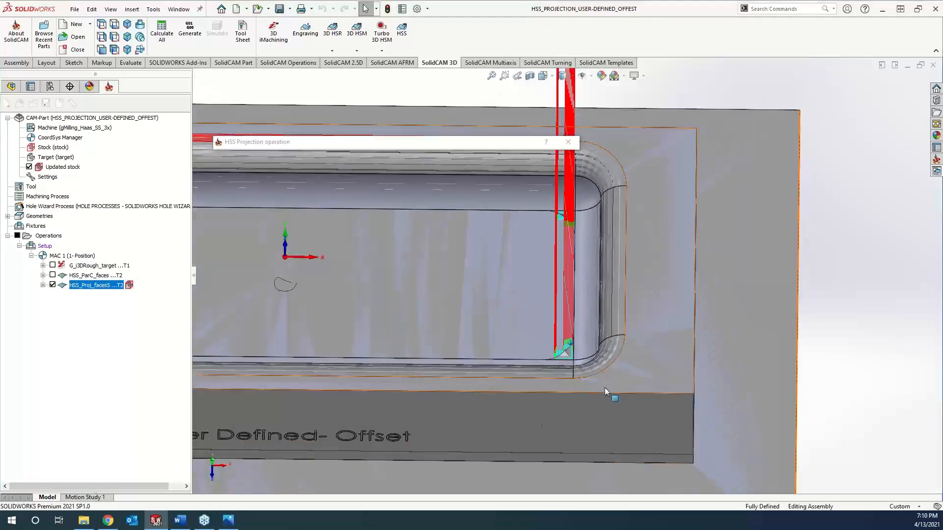
scroll(561, 365, "down", 5)
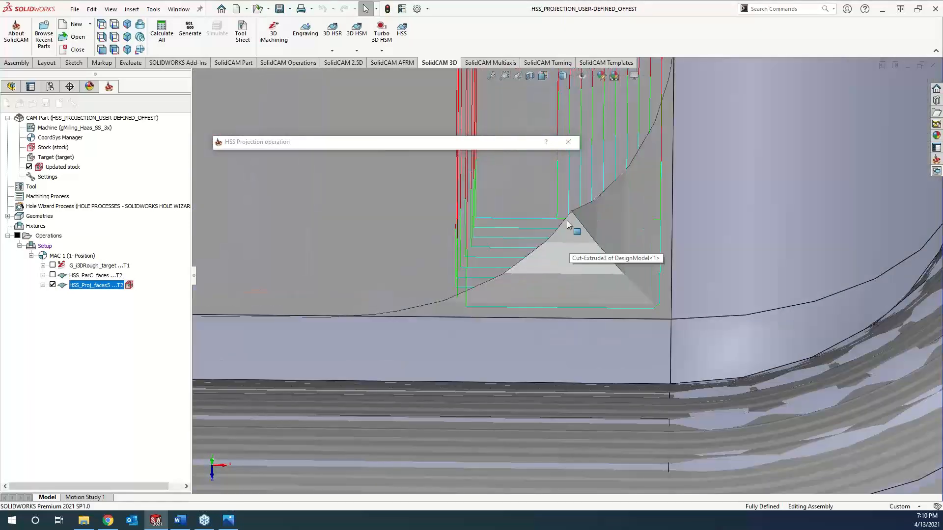
scroll(562, 253, "up", 2)
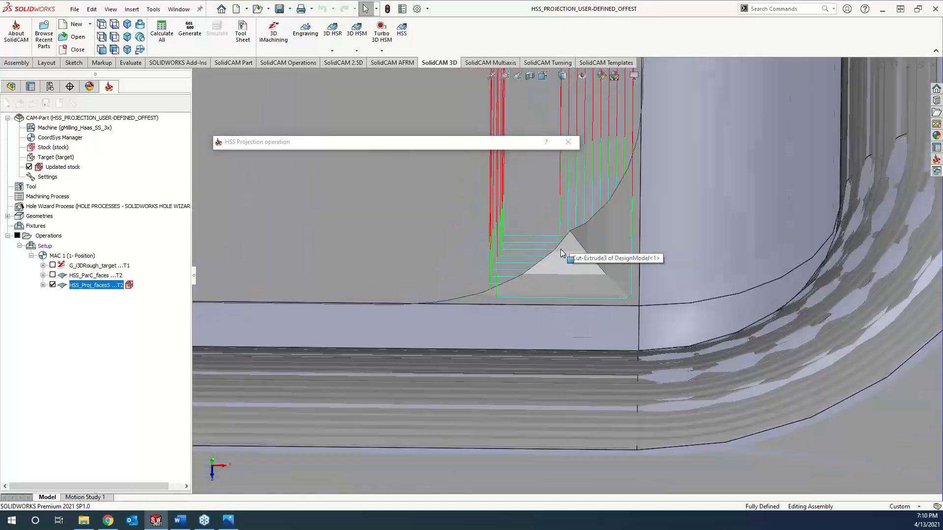
scroll(561, 253, "up", 3)
scroll(565, 226, "up", 5)
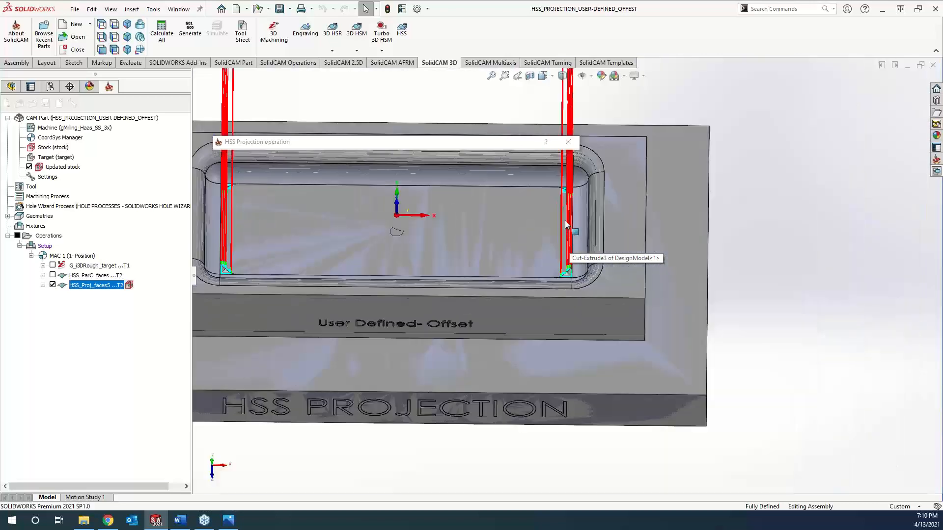
middle_click_drag(560, 198, 522, 211)
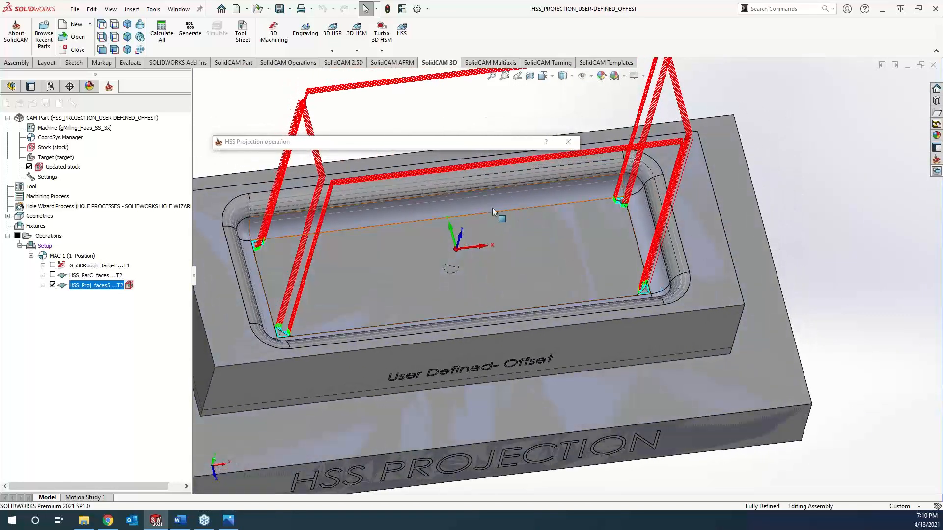
Set the link for large gaps along the cut to Safety distance and recalculate the projection toolpath.
mouse_move(438, 145)
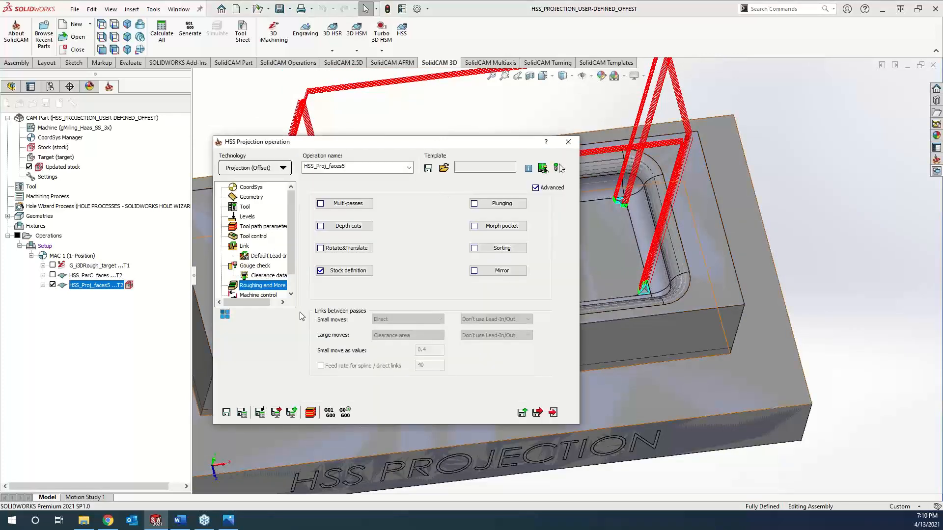
left_click(244, 247)
left_click(365, 190)
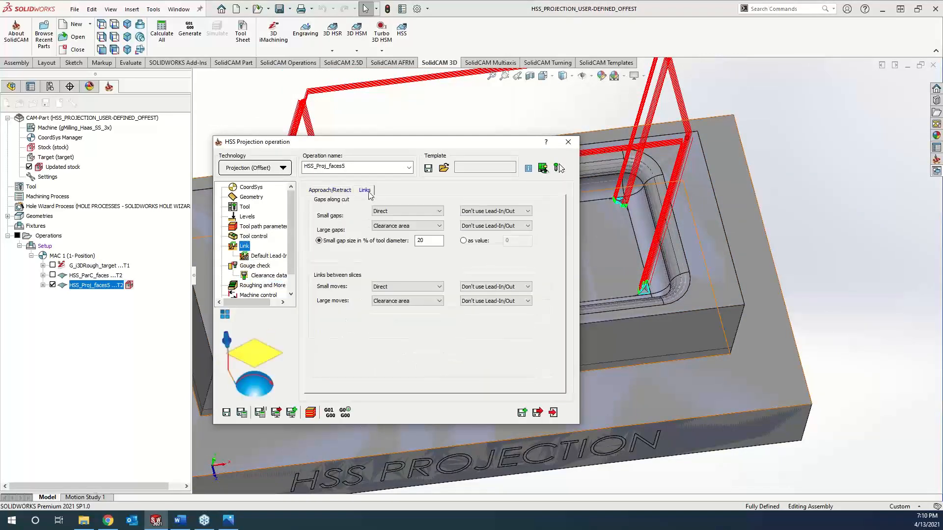
left_click(386, 226)
left_click(388, 241)
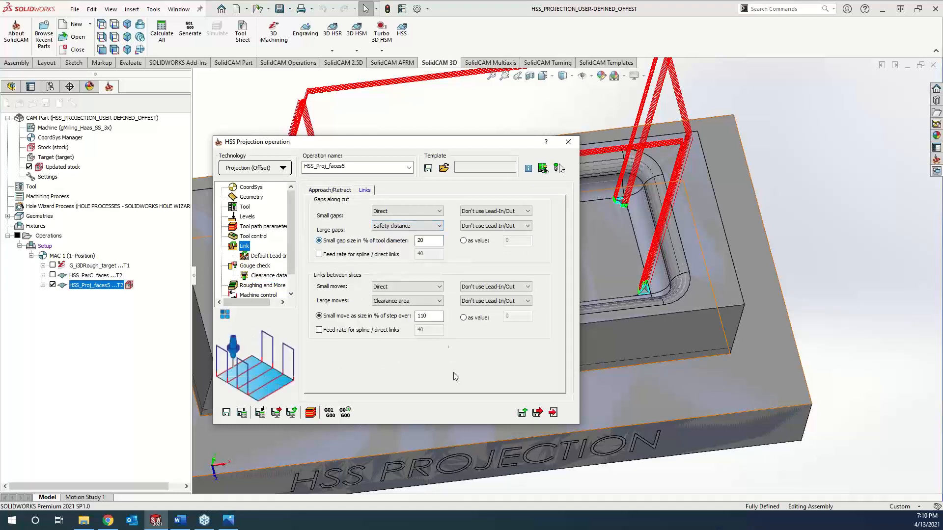
left_click(243, 413)
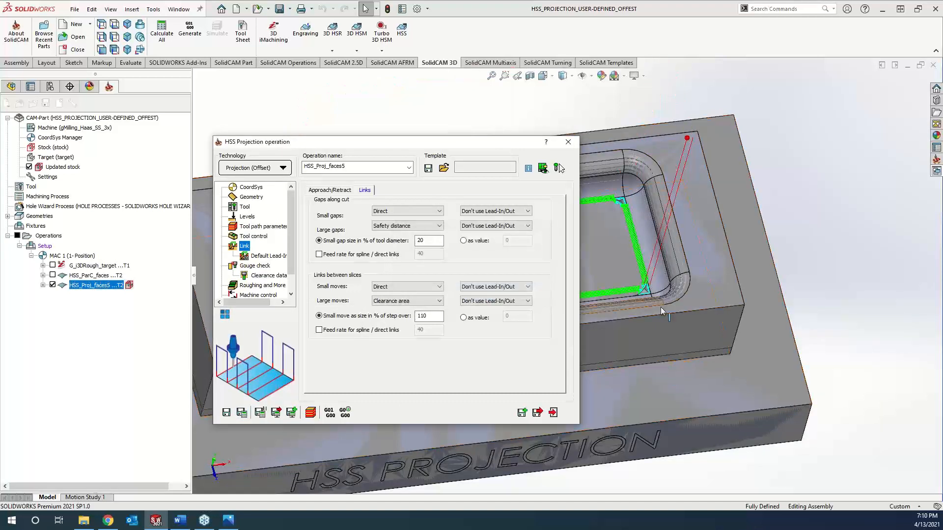
Collapse the operation dialog and examine the linking moves between the pocket's floor corners in the recalculated toolpath.
scroll(629, 294, "down", 5)
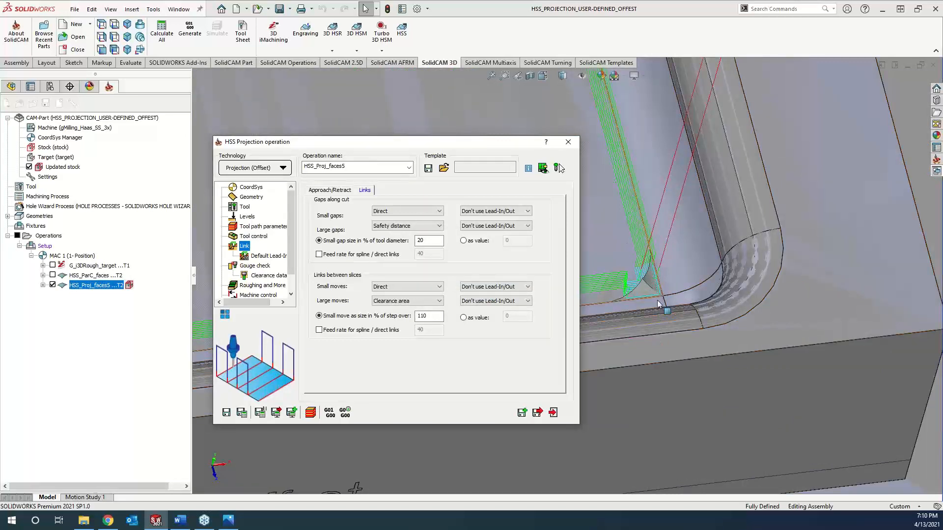
scroll(856, 278, "up", 5)
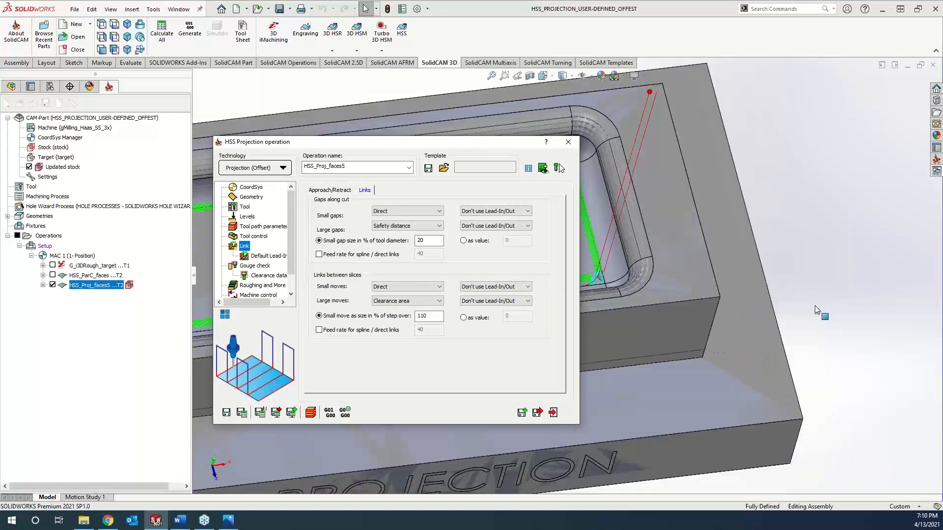
double_click(470, 143)
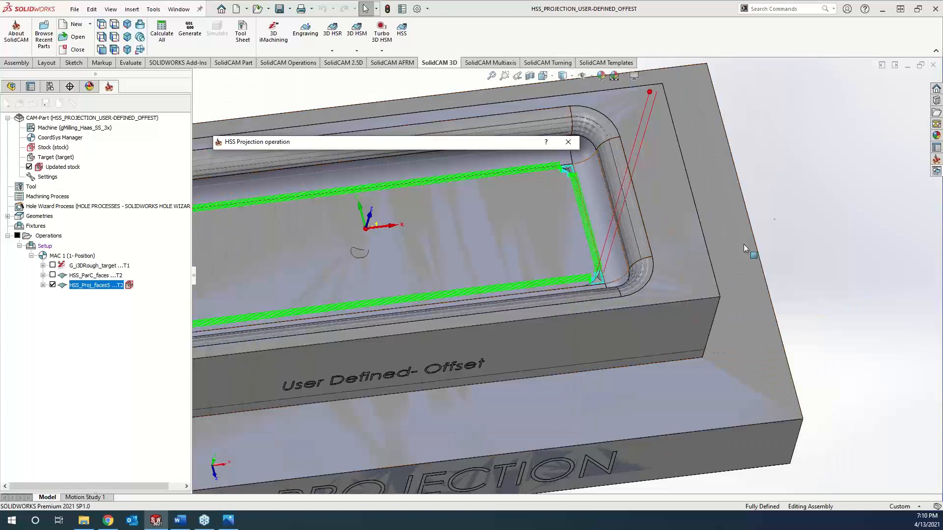
left_click(811, 199)
scroll(605, 233, "down", 2)
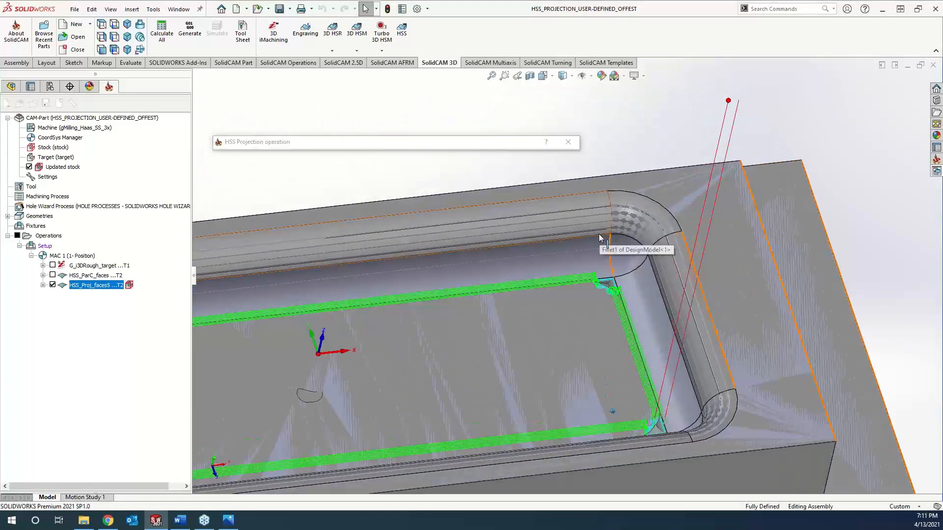
scroll(623, 331, "down", 4)
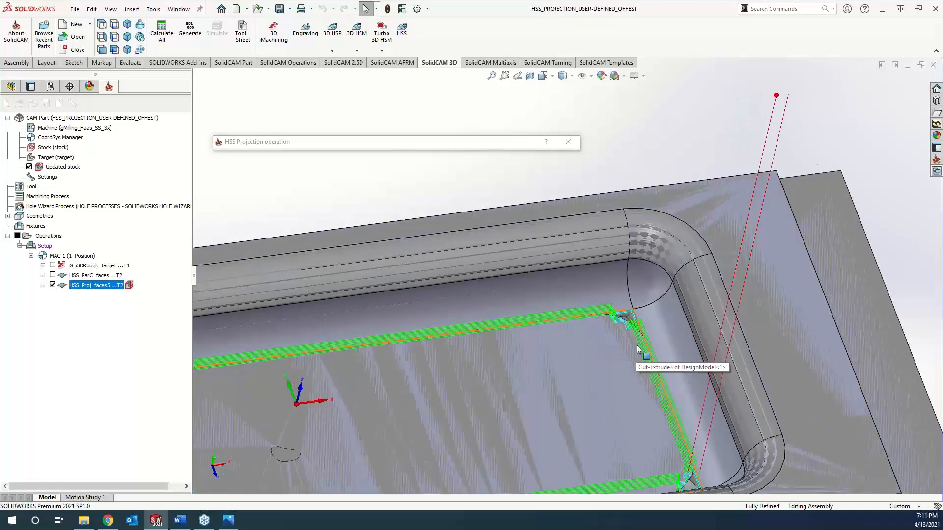
Simulate the projection operation in SolidVerify and examine the material it removes at the pocket's floor corners.
scroll(589, 319, "down", 6)
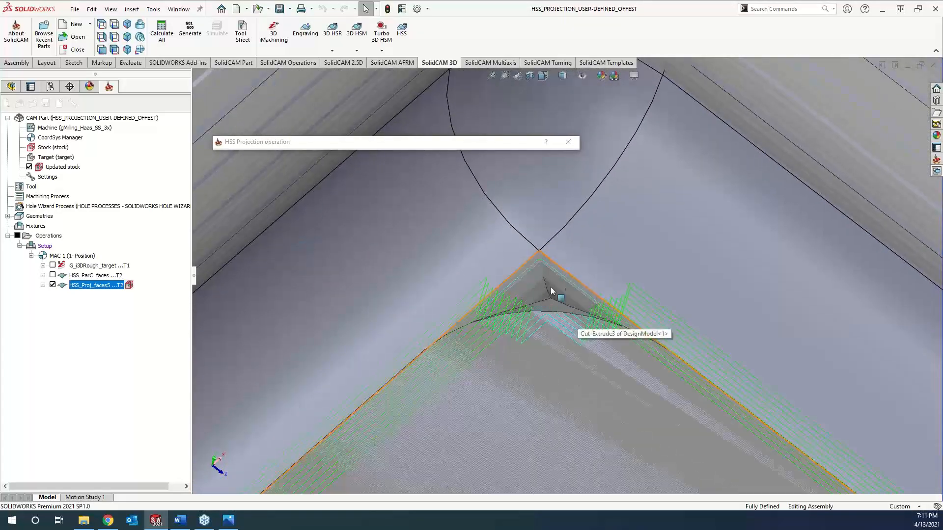
scroll(552, 209, "up", 6)
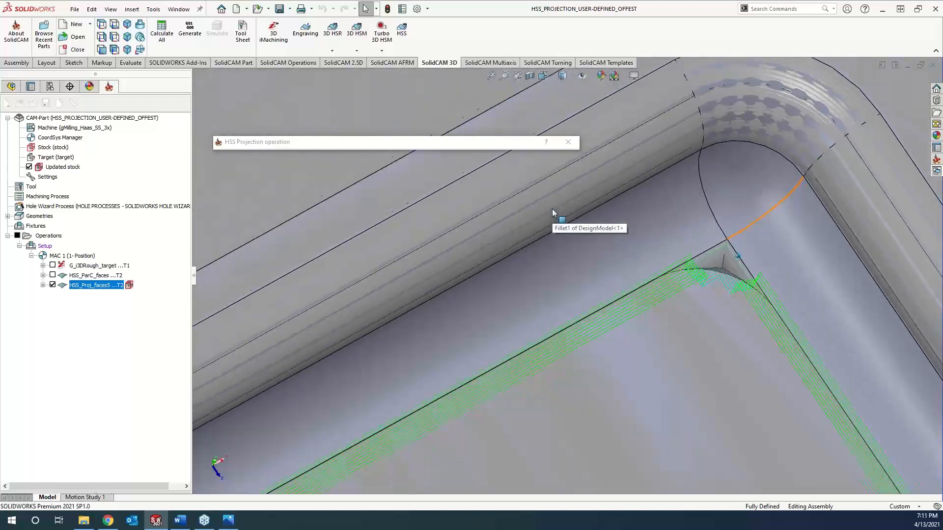
scroll(552, 208, "up", 5)
middle_click_drag(552, 208, 552, 208)
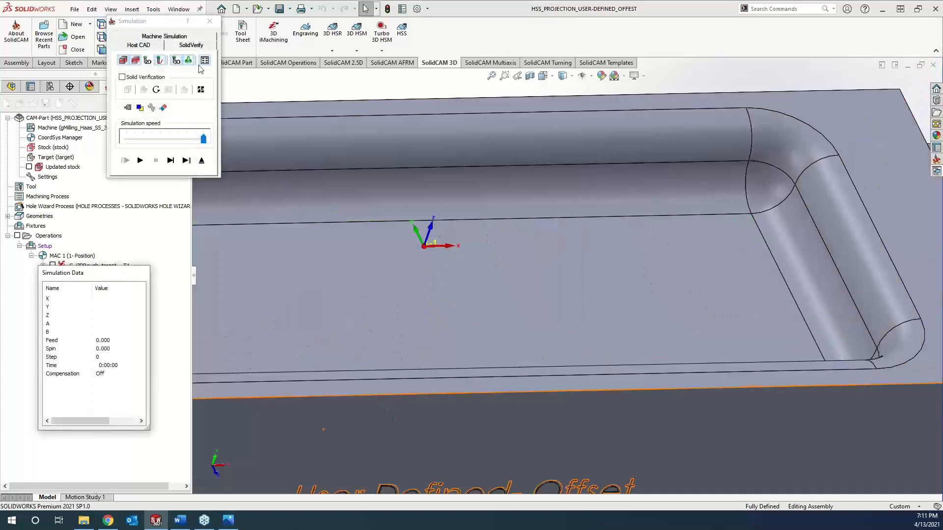
left_click(191, 46)
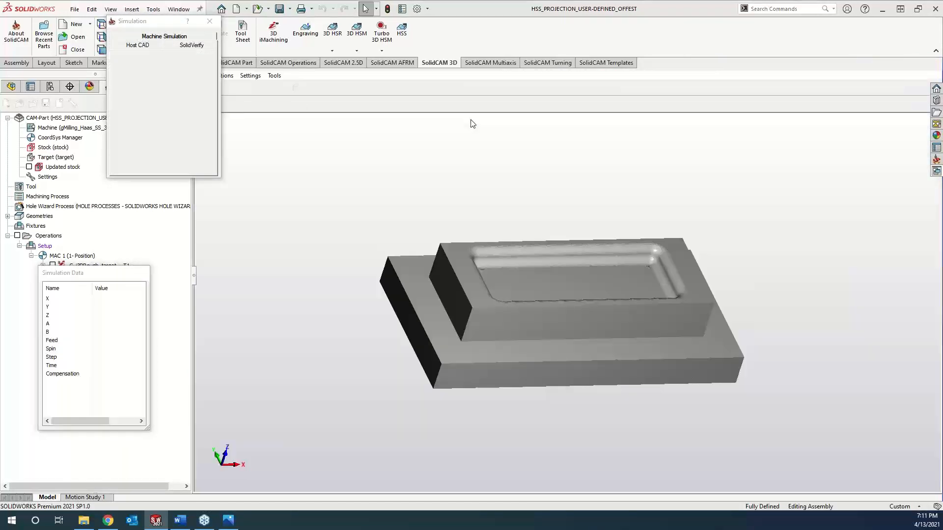
left_click(141, 161)
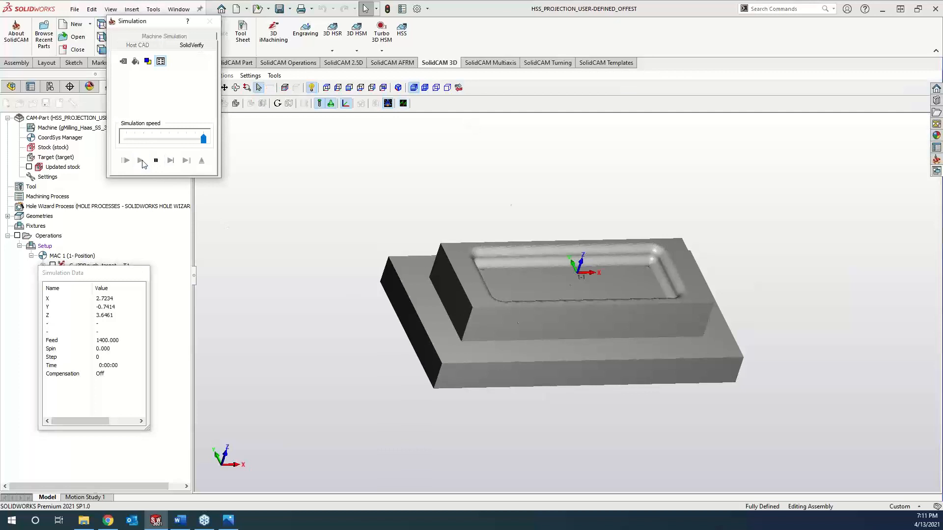
scroll(637, 279, "up", 2)
scroll(638, 275, "up", 3)
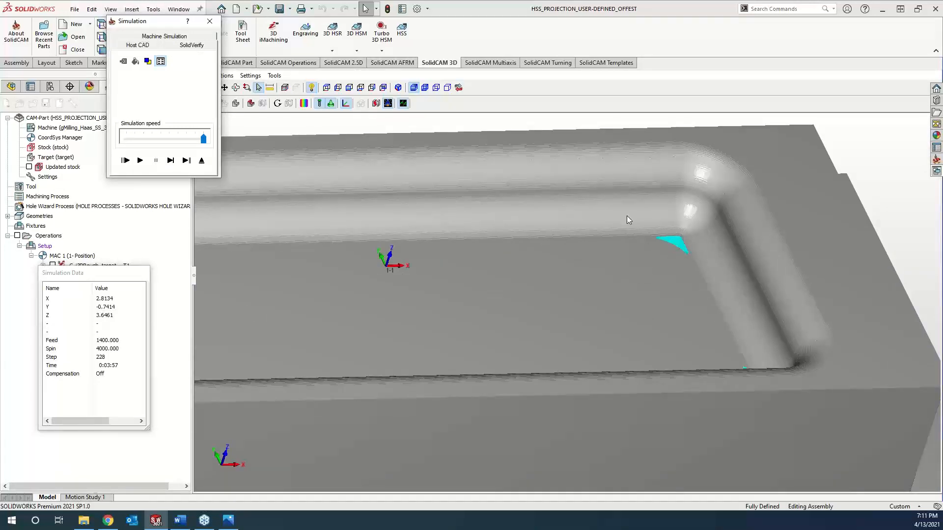
Compare the machined stock with the target model, inspect the finished pocket corners and exit the simulation.
left_click(304, 103)
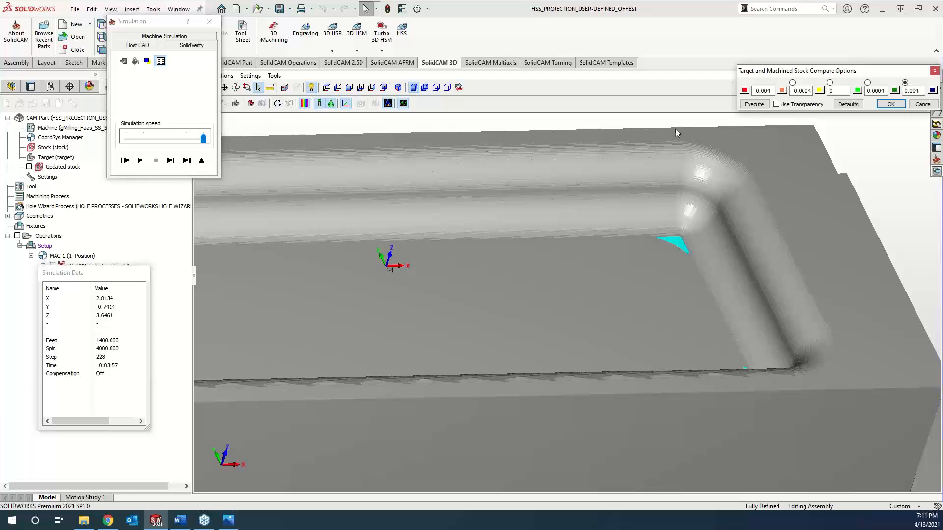
left_click(754, 104)
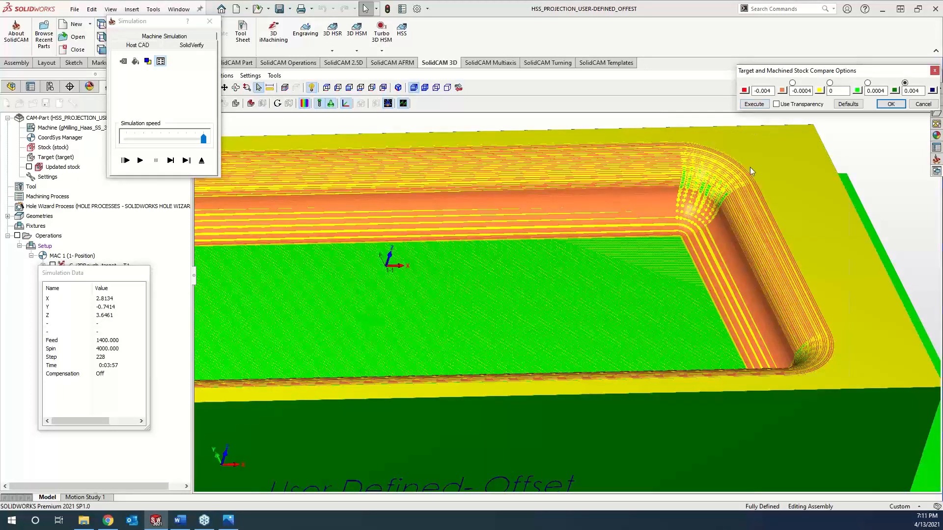
left_click(891, 105)
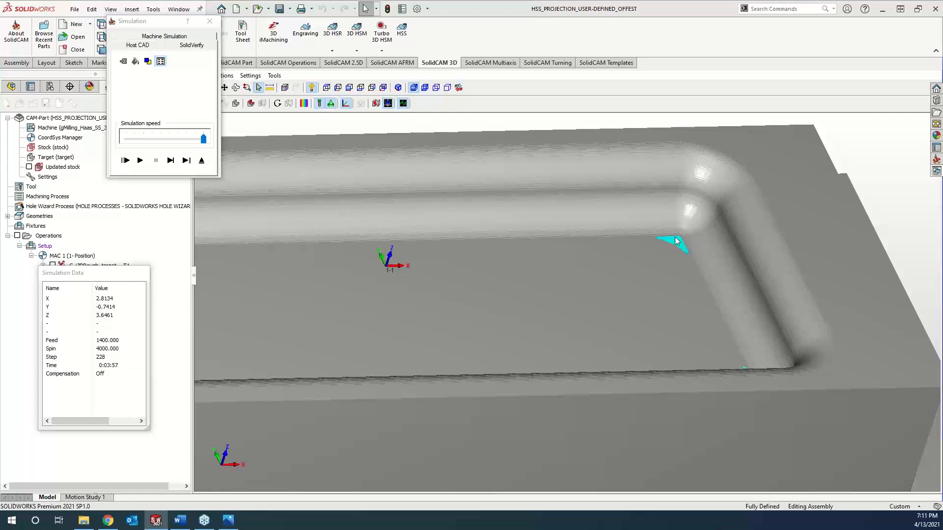
scroll(685, 253, "down", 3)
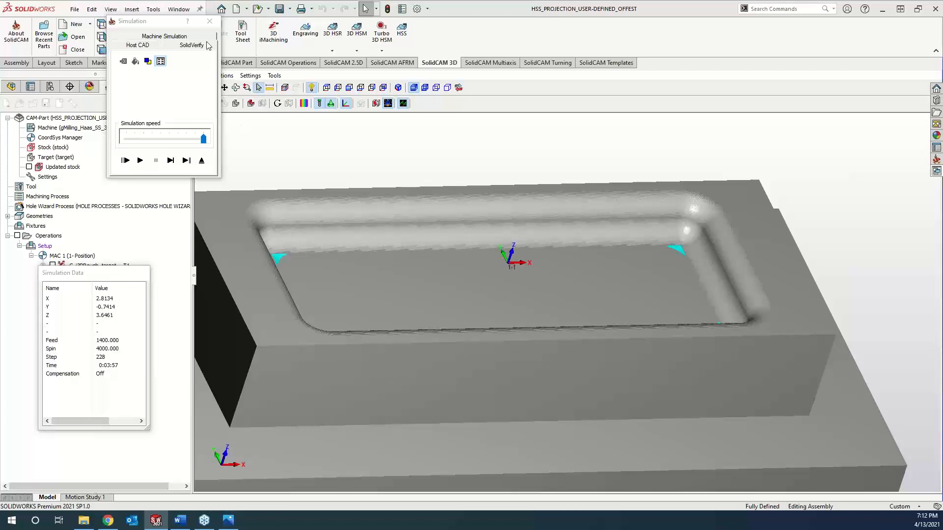
left_click(210, 20)
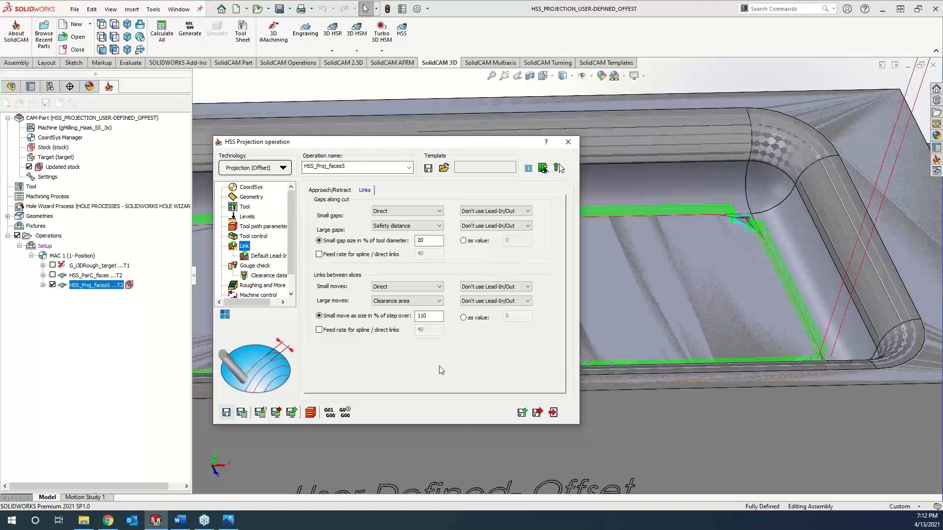
Set the projection operation's cutting method to One way and recalculate the toolpath.
left_click(249, 217)
left_click(266, 227)
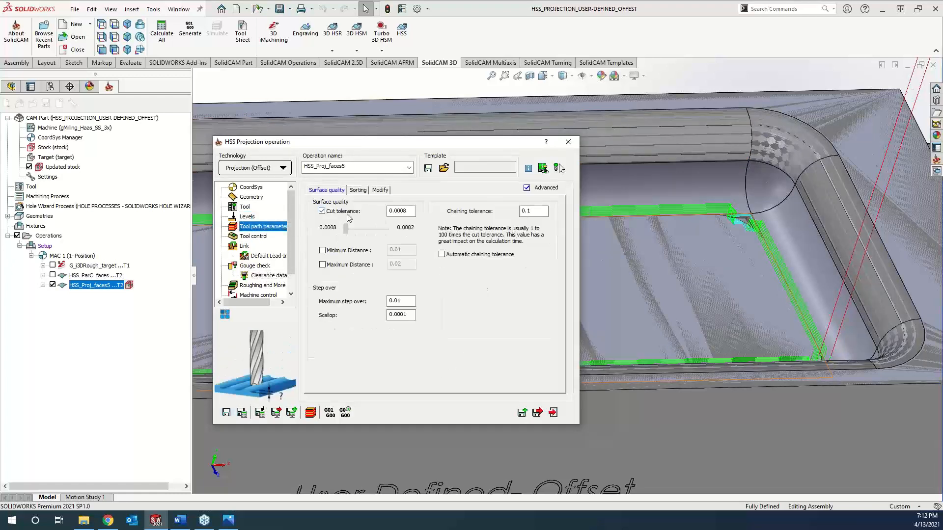
left_click(359, 190)
left_click(396, 213)
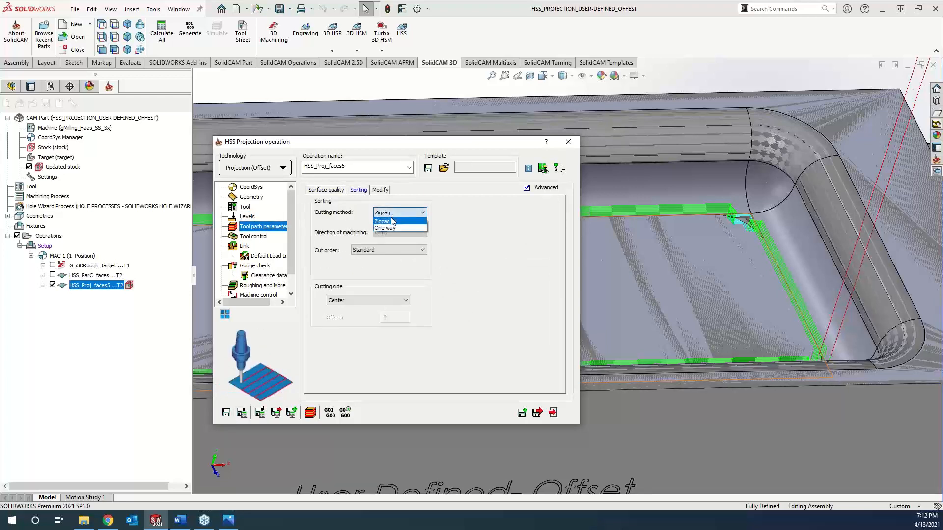
left_click(391, 226)
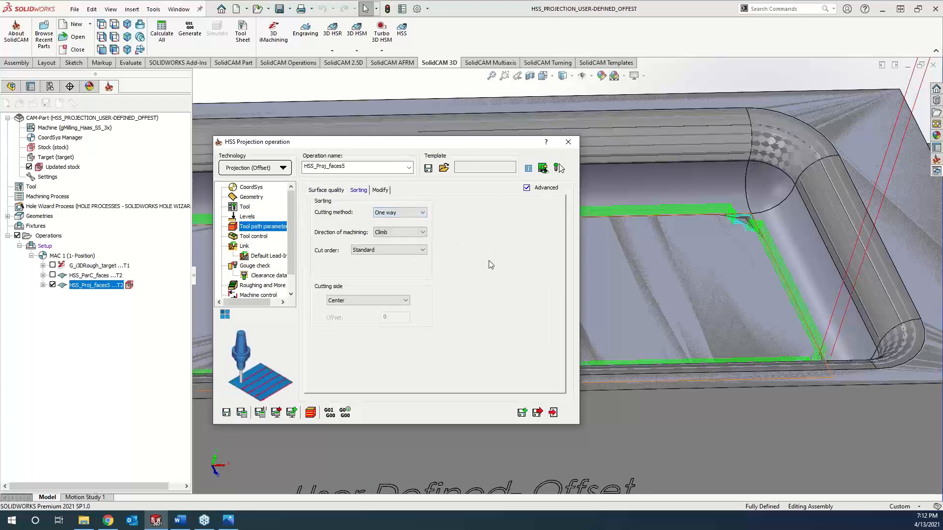
left_click(395, 249)
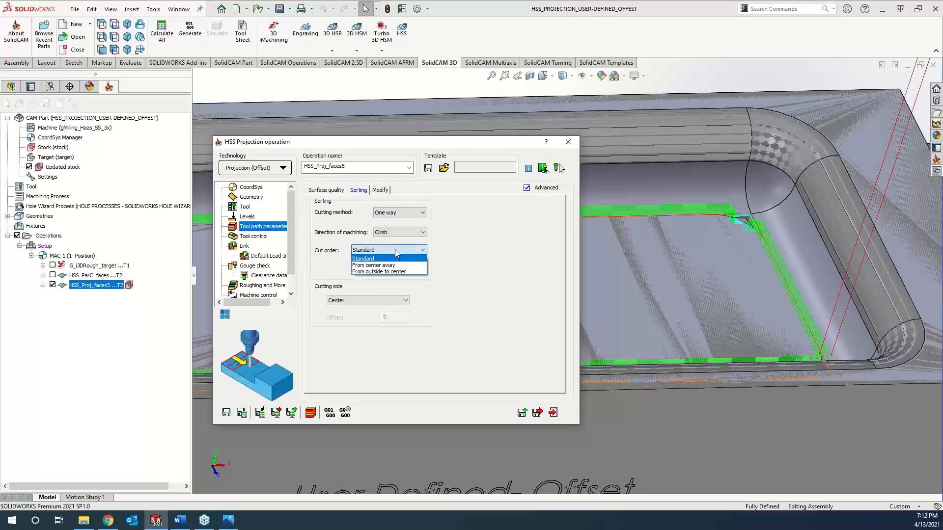
left_click(395, 250)
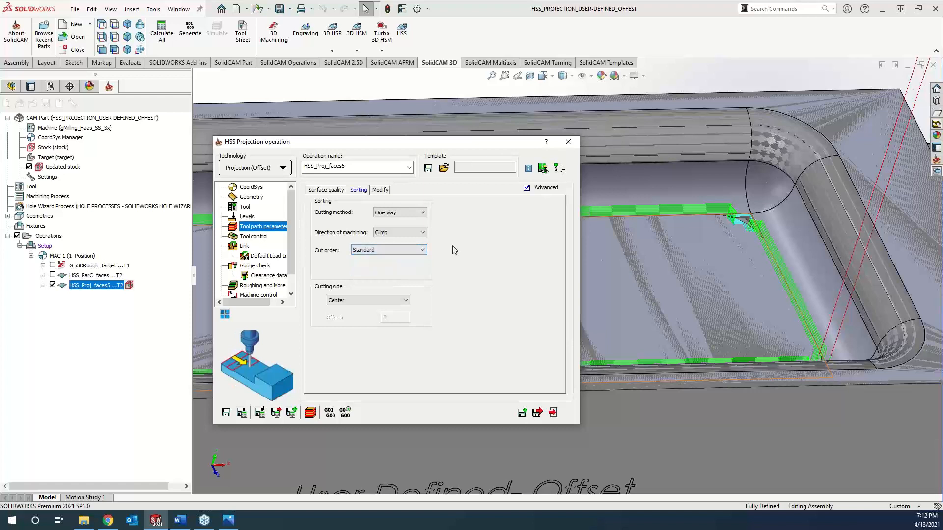
left_click(388, 298)
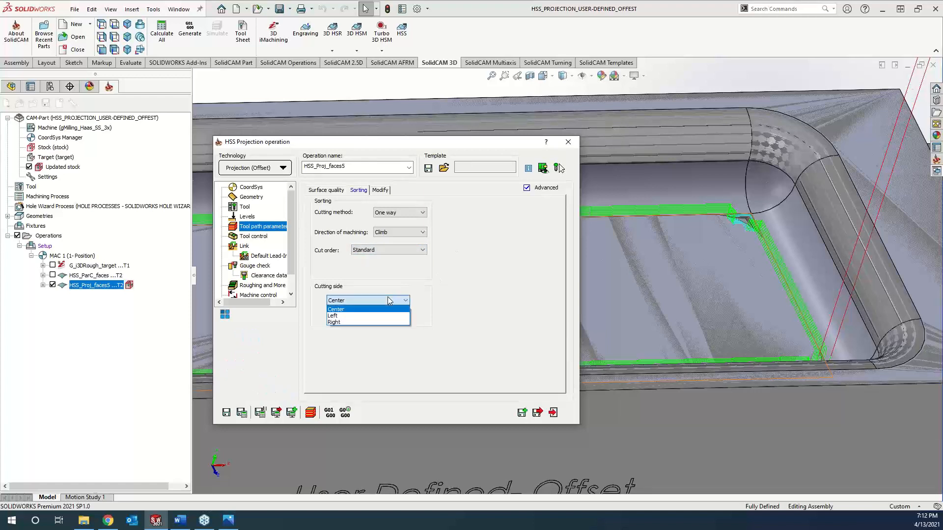
left_click(388, 298)
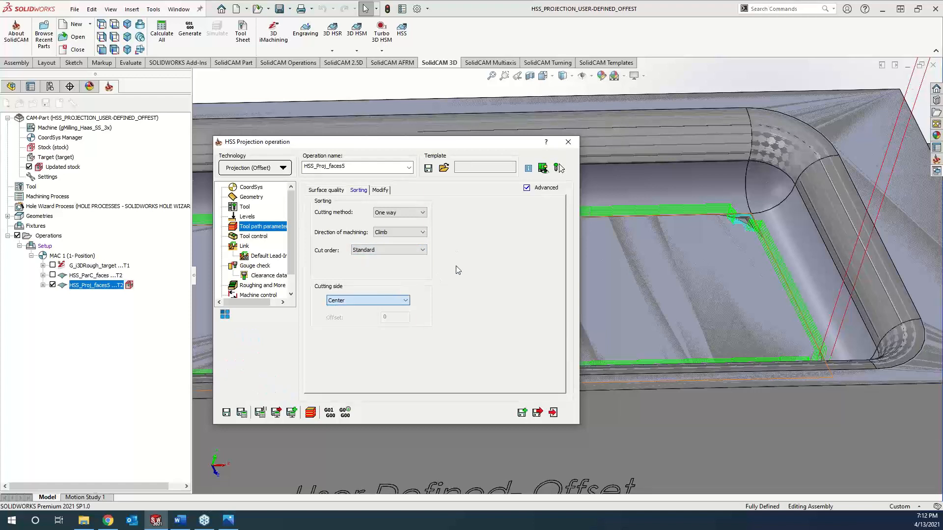
left_click(242, 413)
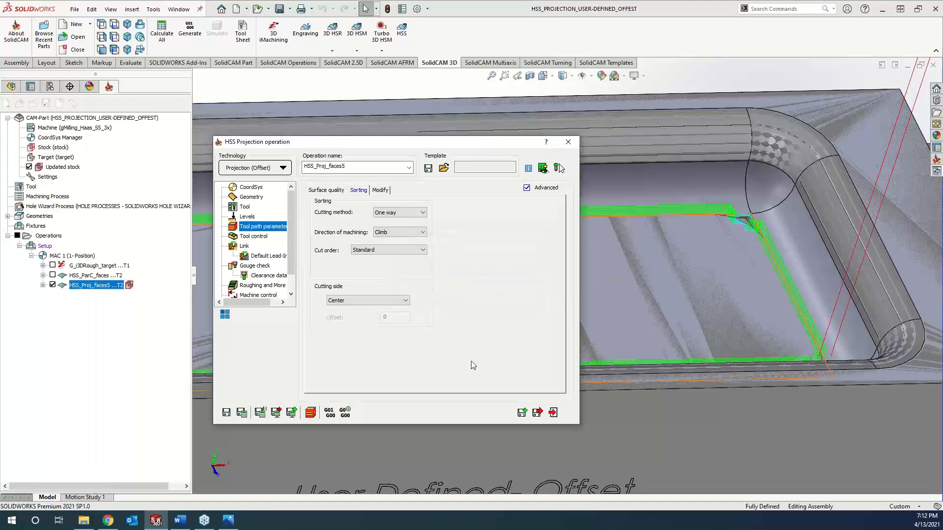
Review the modify, surface quality and sorting settings of the projection operation's tool path parameters.
left_click(380, 190)
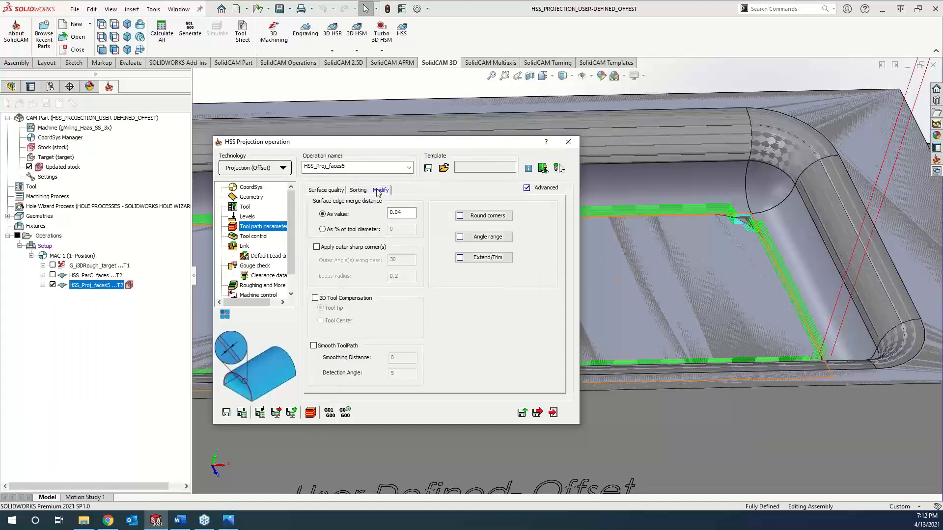
left_click(340, 191)
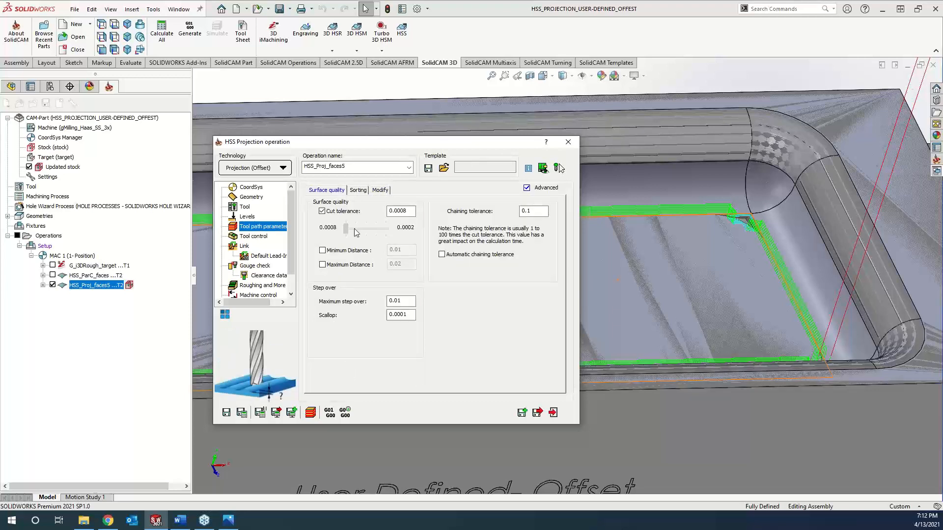
left_click(358, 191)
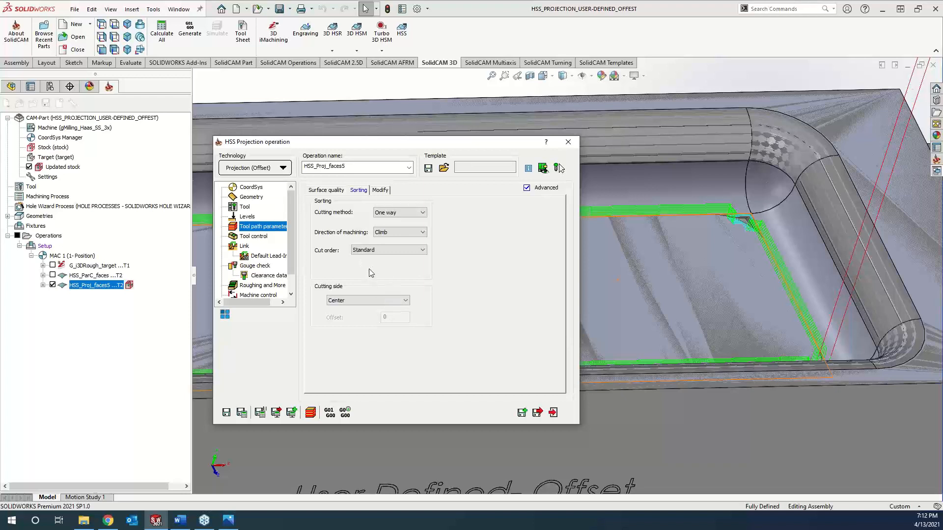
Open the HSS_ParC_faces operation, check the Machine by options in its sorting settings and close it without changes.
left_click(195, 289)
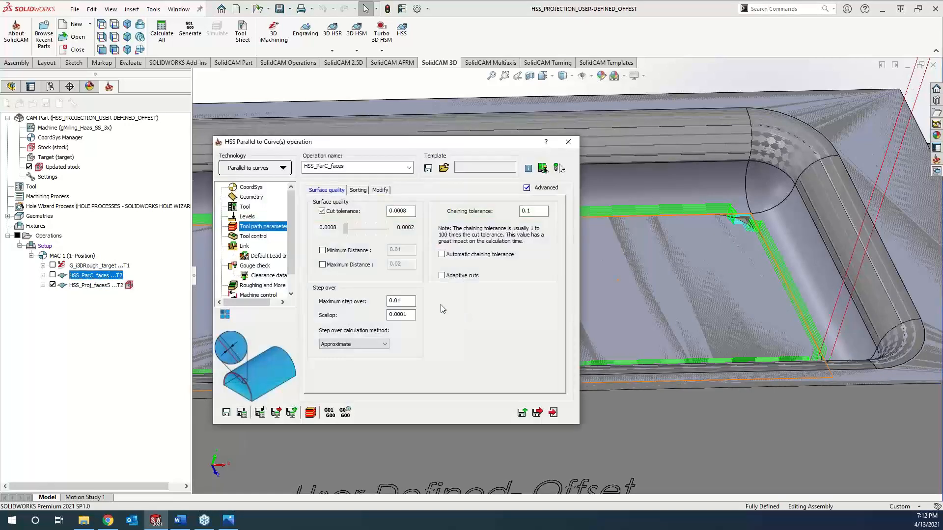
left_click(365, 192)
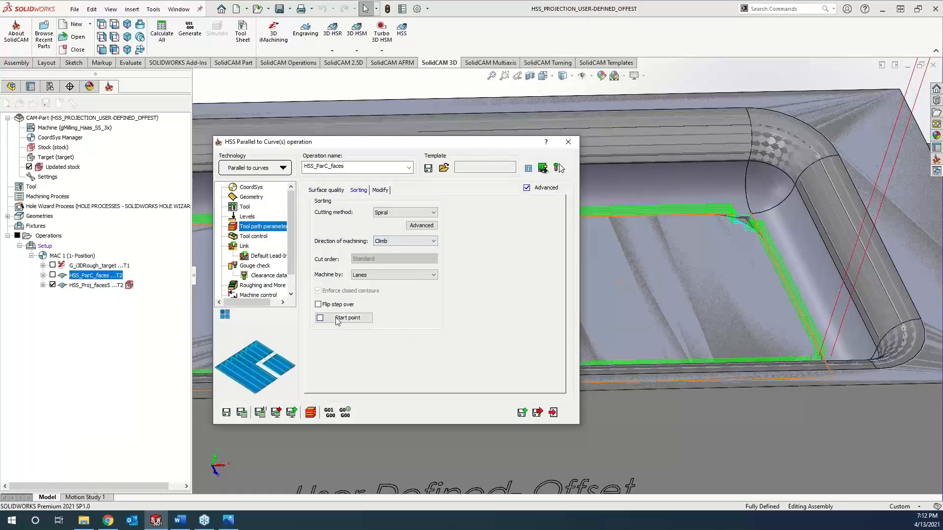
left_click(384, 276)
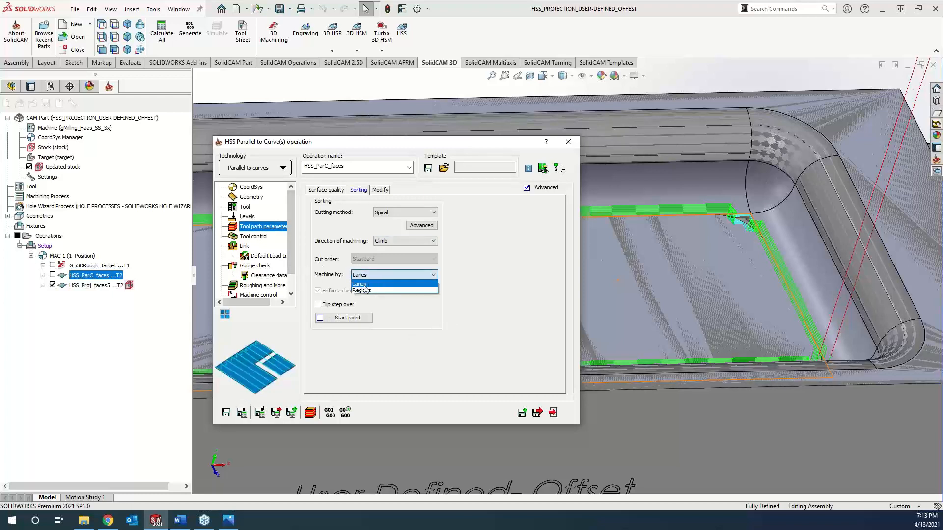
left_click(458, 322)
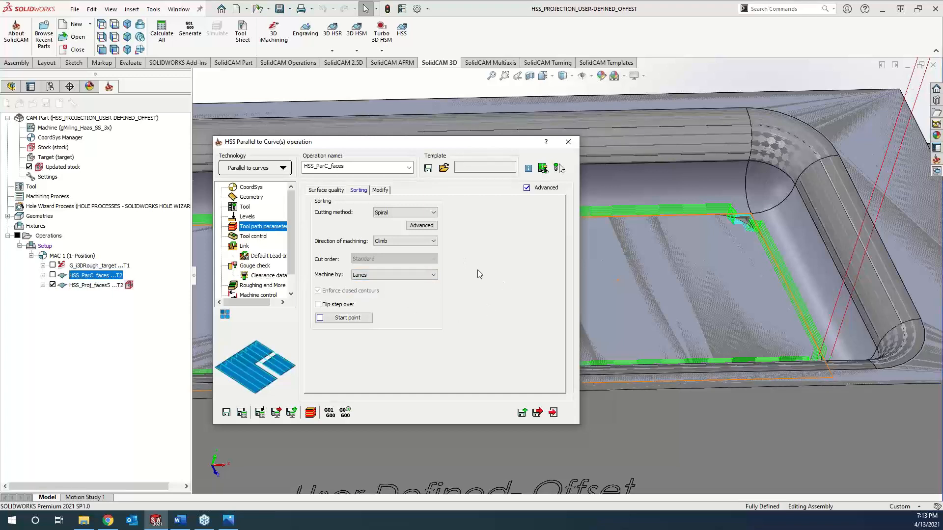
left_click(569, 144)
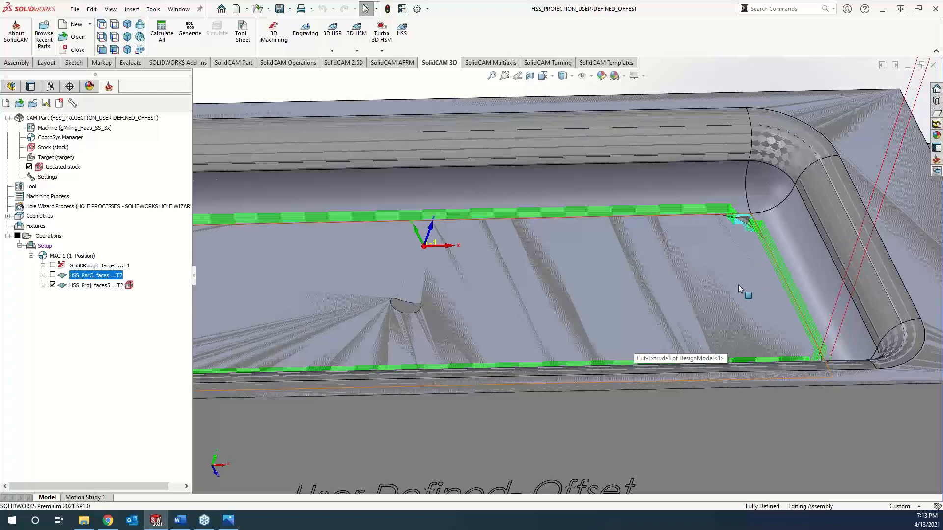
Reopen the HSS_Proj_faces5 operation and review its Roughing and More options and tool path parameters.
left_click(96, 286)
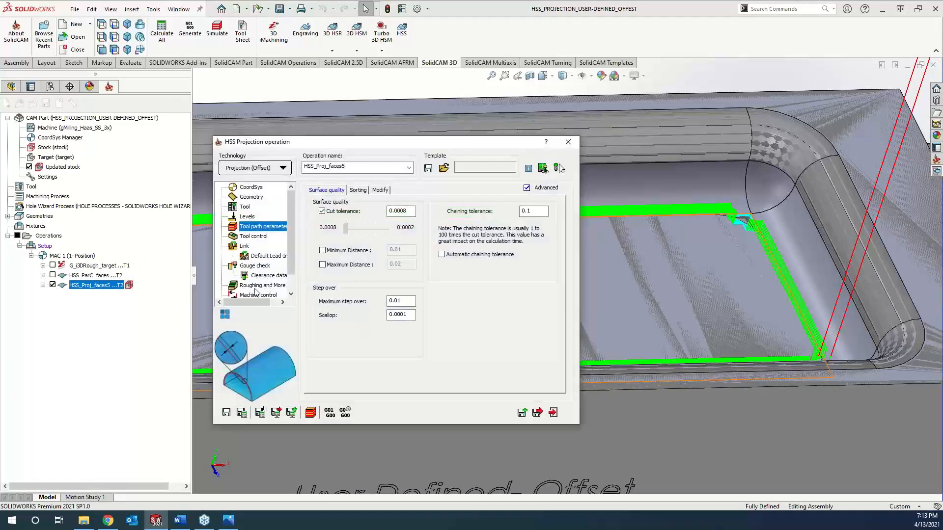
left_click(259, 289)
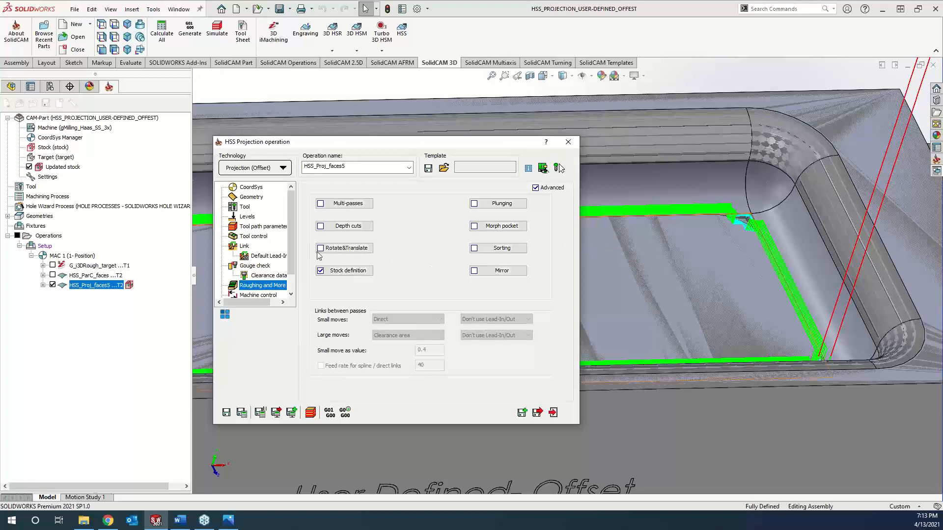
left_click(260, 227)
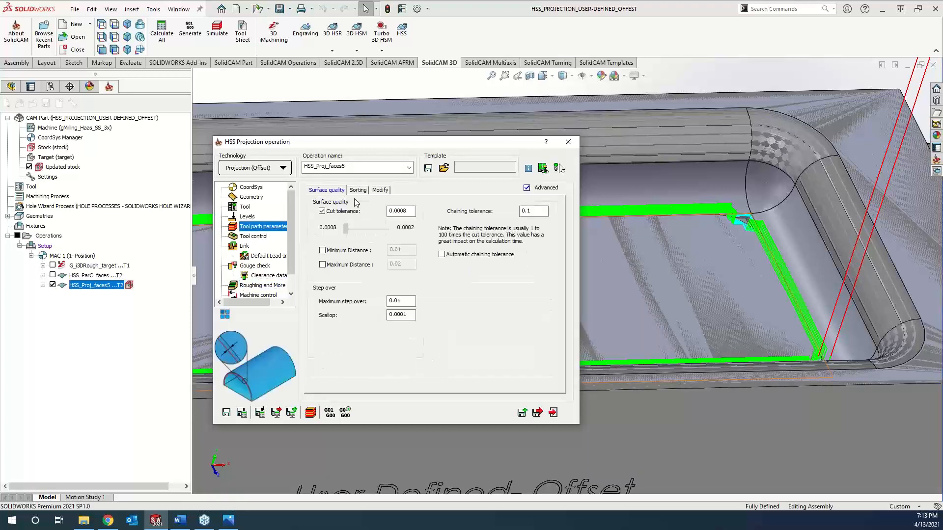
Set the link for large gaps along the cut to Direct and recalculate the projection toolpath.
left_click(244, 246)
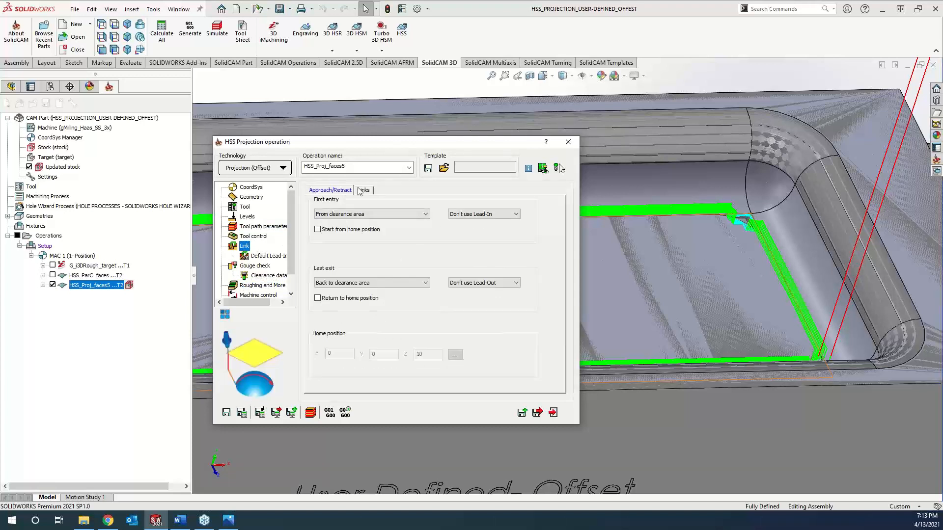
left_click(364, 190)
left_click(408, 226)
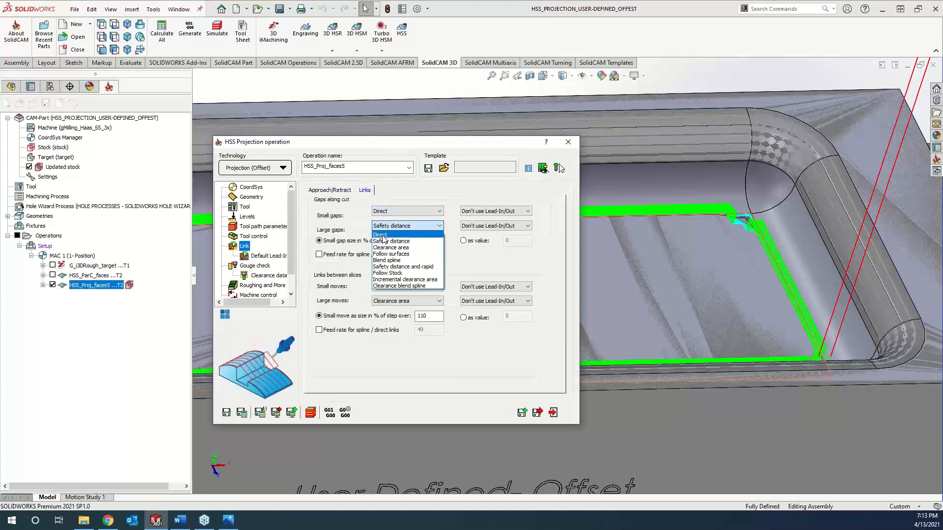
left_click(388, 235)
left_click(254, 415)
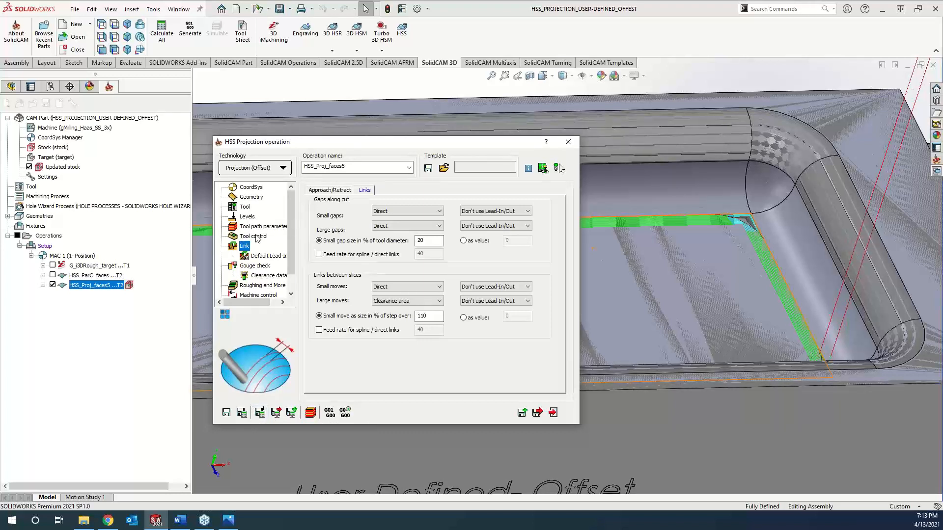
Return the link for large gaps along the cut to Safety distance.
left_click(389, 227)
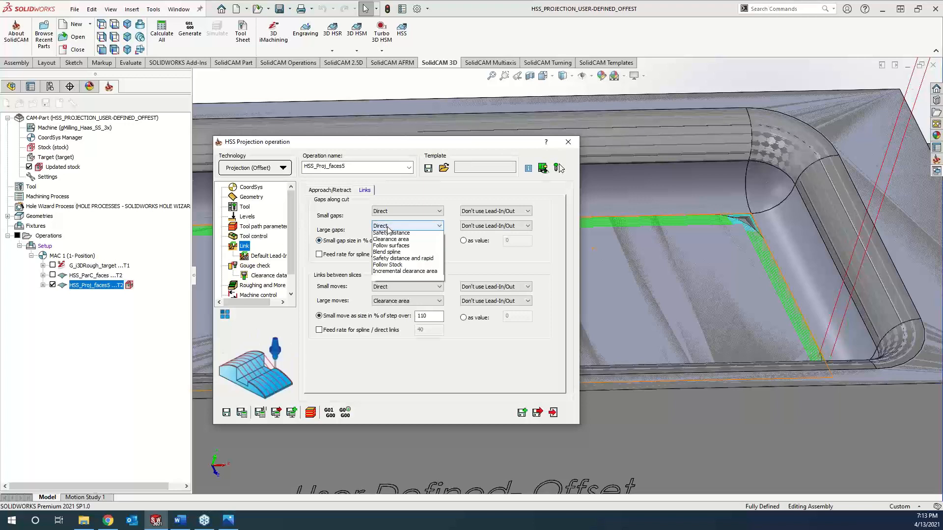
left_click(391, 242)
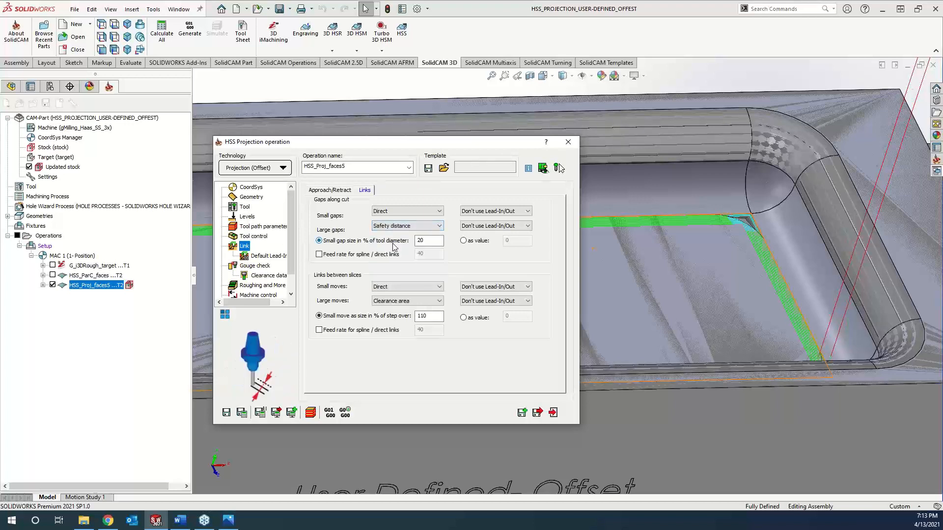
Recalculate the toolpath with the Safety distance link, check the default lead-in, and set large gaps along the cut to Use Lead-In/Out.
left_click(245, 414)
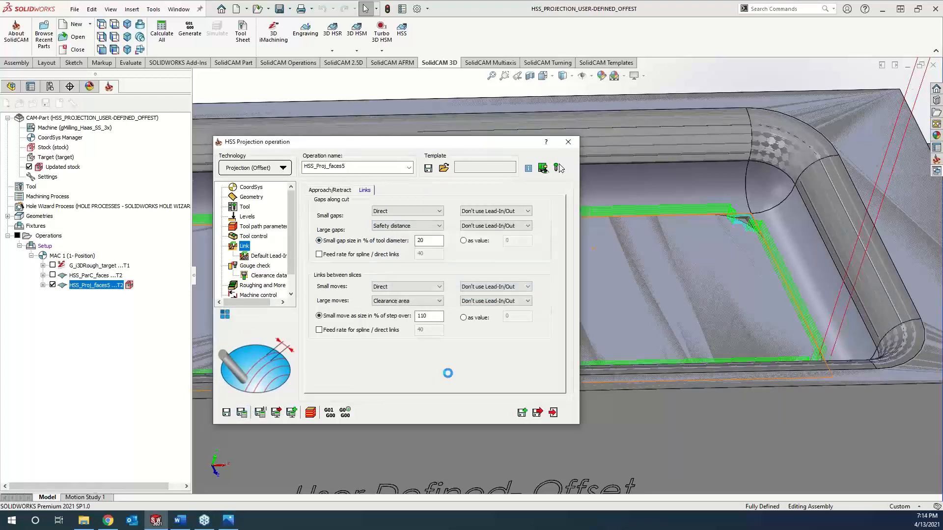
left_click(260, 256)
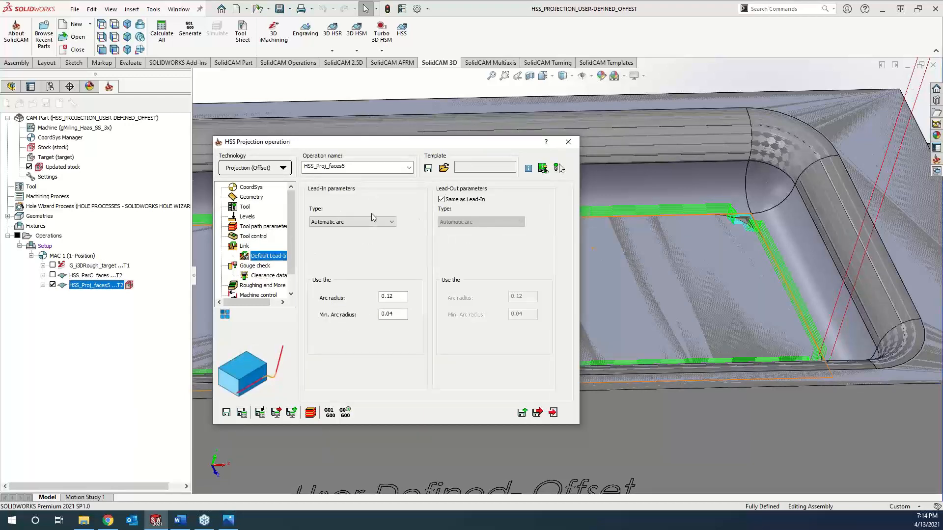
left_click(244, 247)
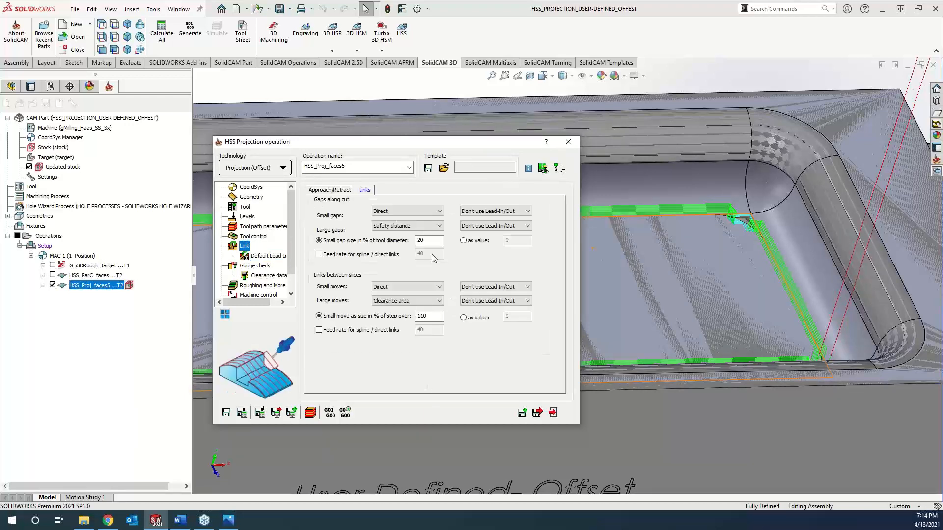
left_click(498, 227)
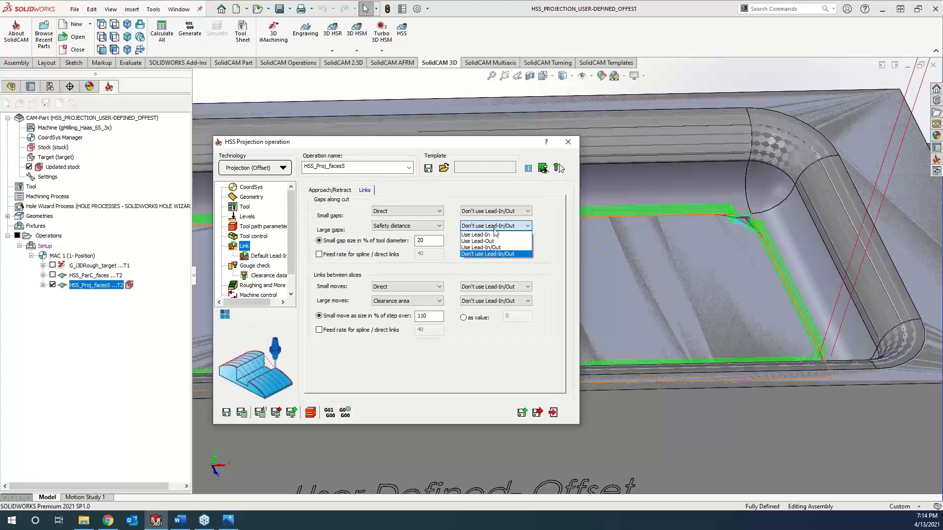
left_click(494, 248)
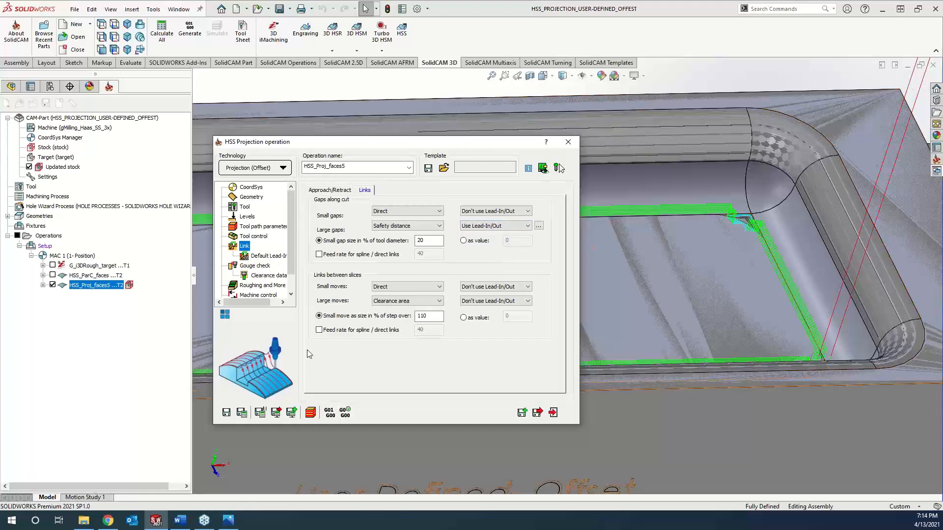
Set the default lead-in type to Vertical tang. arc and recalculate the projection toolpath.
left_click(268, 255)
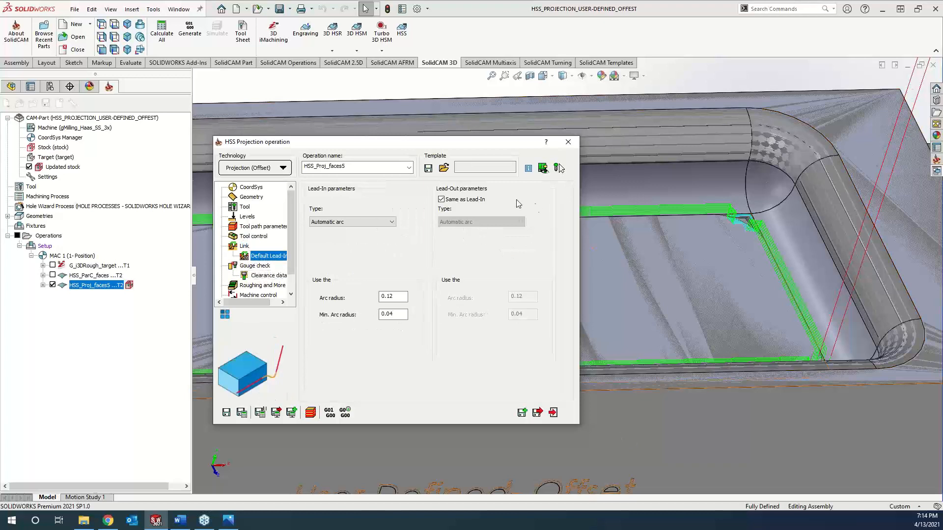
left_click(349, 224)
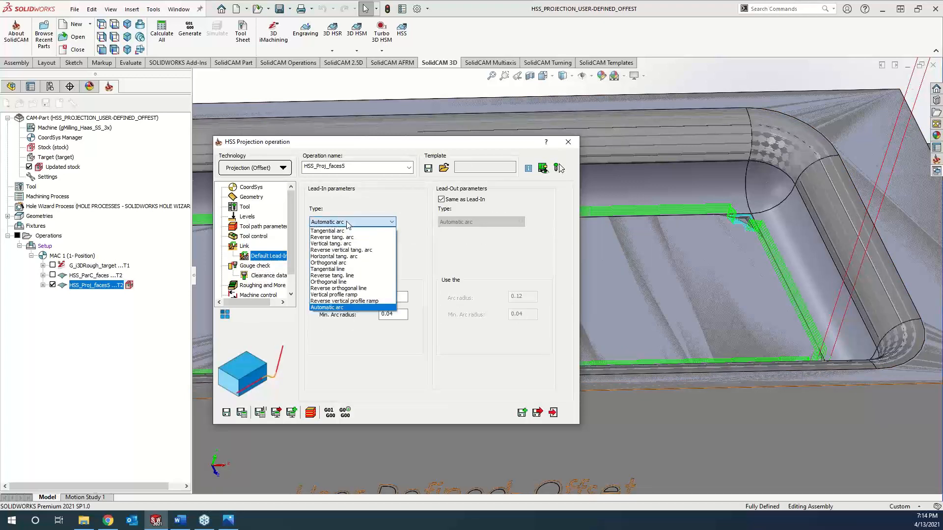
left_click(338, 244)
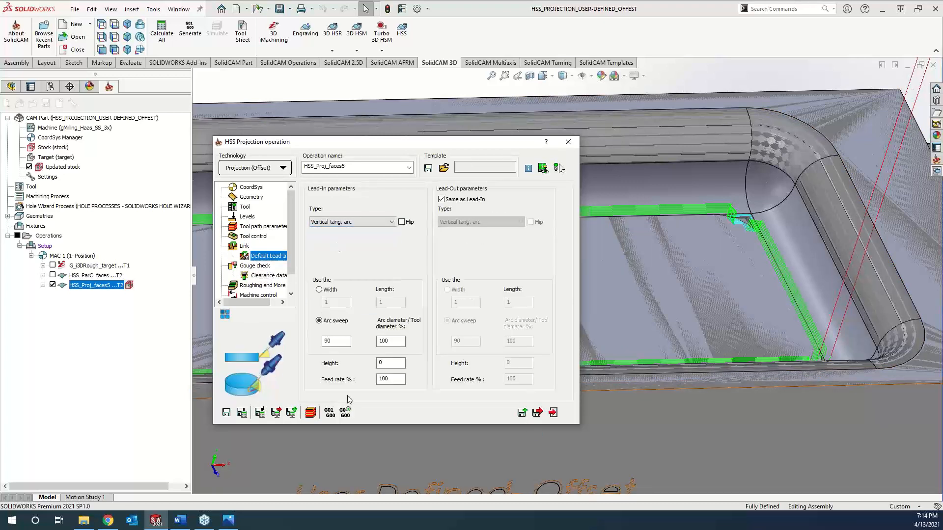
left_click(241, 413)
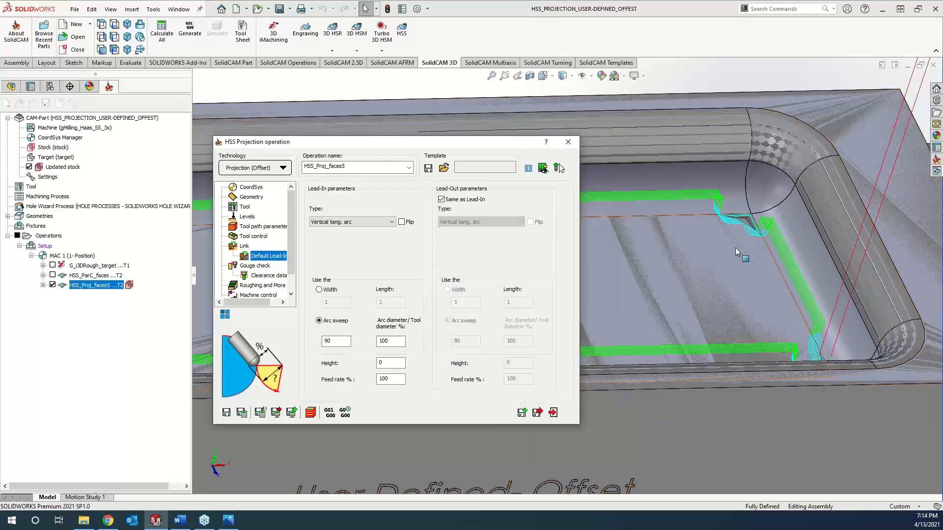
Set the default lead-in type to Horizontal tang. arc and recalculate the projection toolpath.
left_click(363, 222)
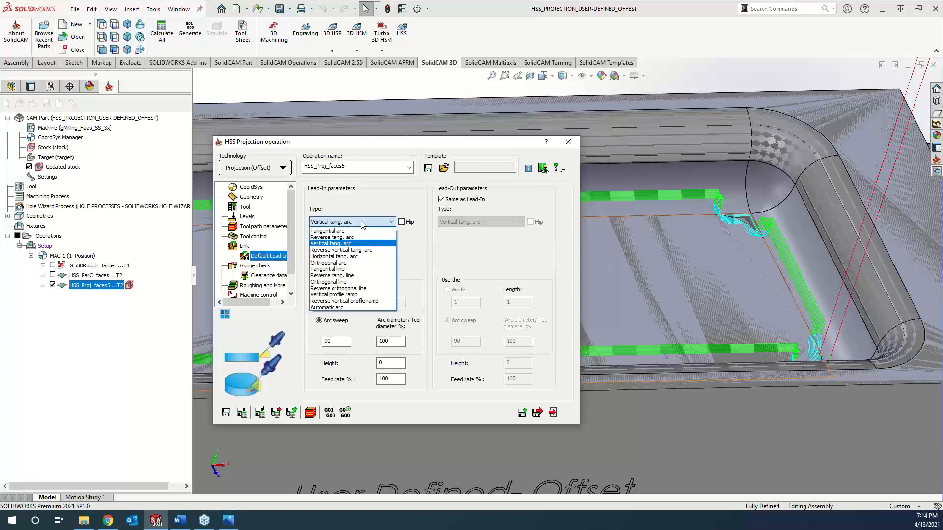
left_click(345, 257)
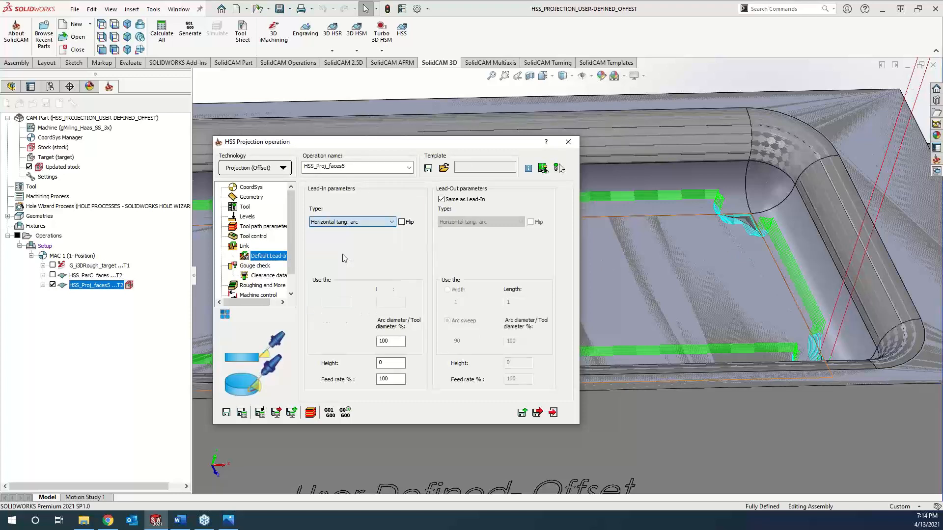
left_click(242, 415)
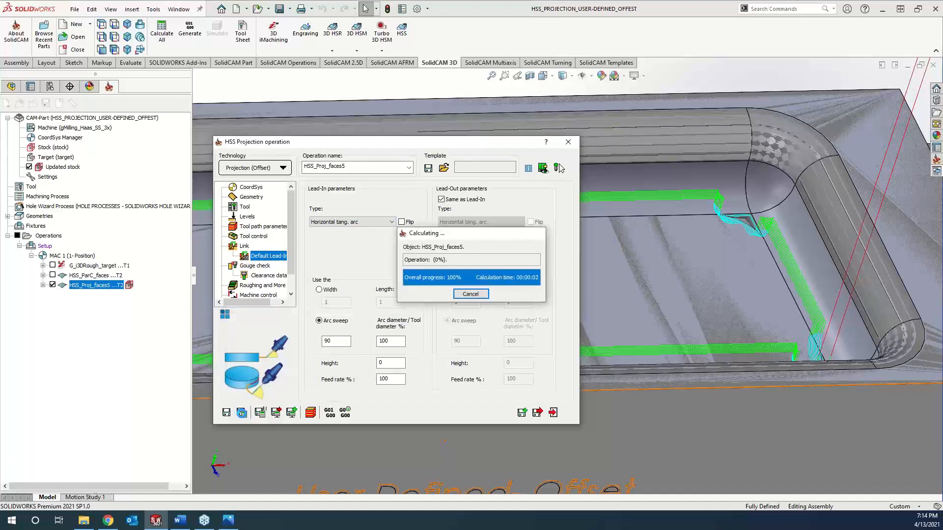
Set the lead-in height to 0.01, recalculate the toolpath and inspect the pocket corner.
double_click(394, 361)
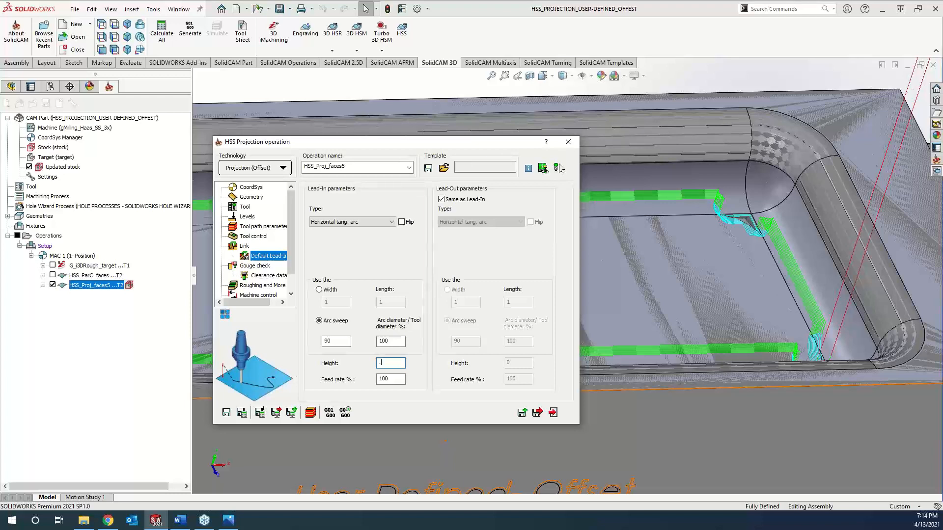
left_click(243, 413)
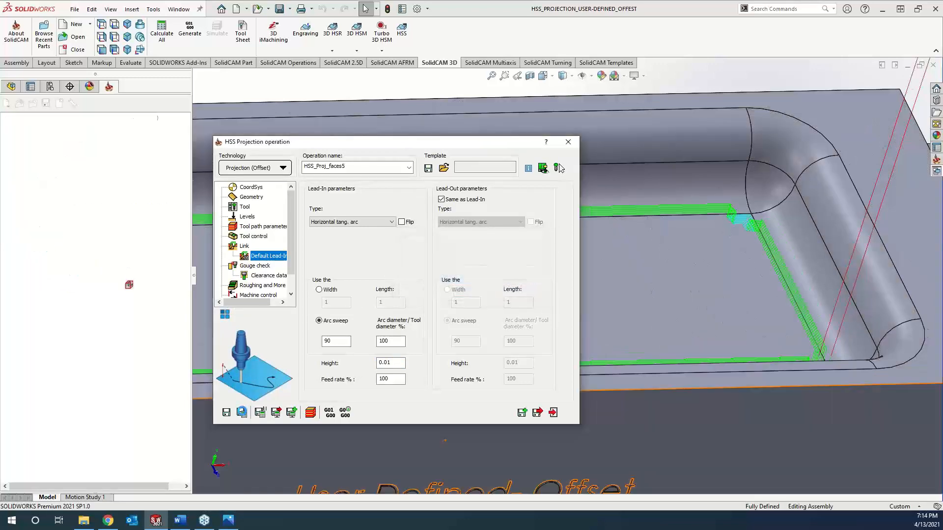
left_click(733, 256)
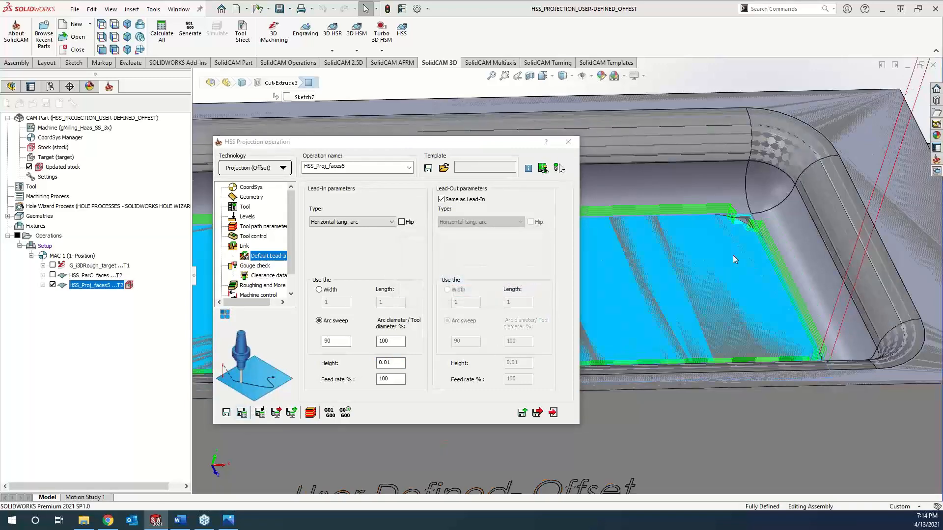
scroll(733, 255, "down", 3)
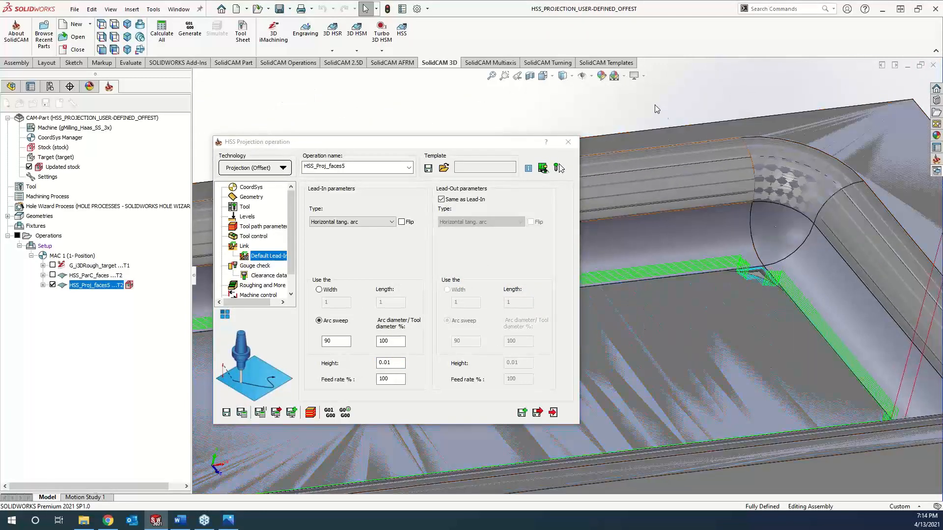
Hide the updated stock and examine the lead-in and lead-out moves at the pocket corner up close.
left_click(29, 167)
scroll(696, 373, "down", 5)
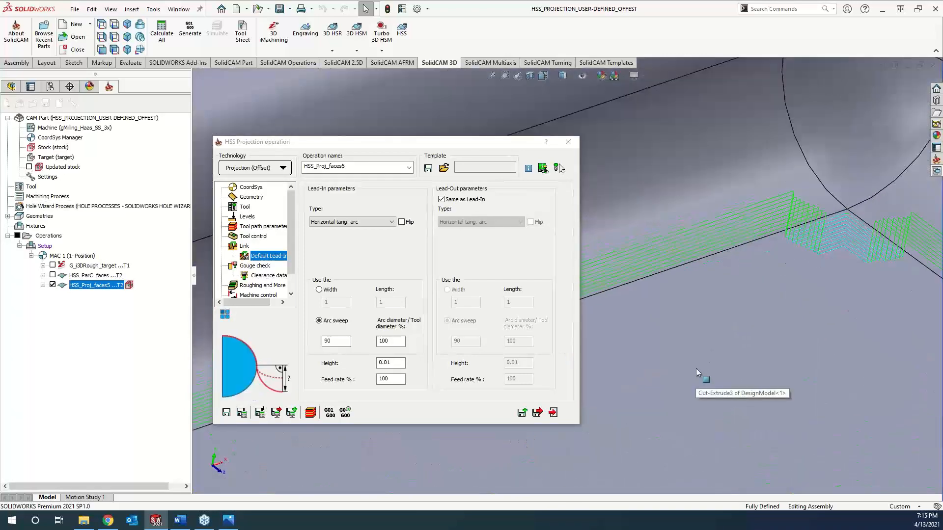
scroll(696, 368, "down", 5)
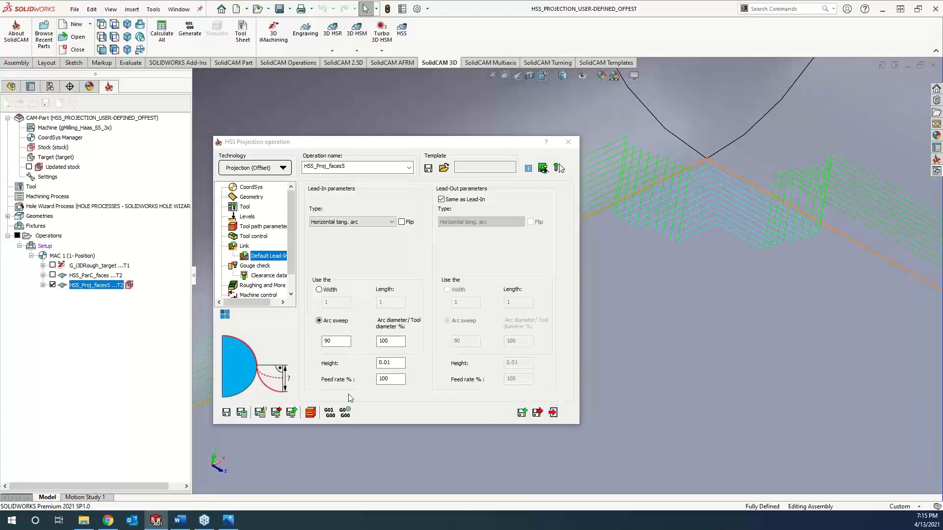
Set the lead-in height to 0.02 and recalculate the projection toolpath.
left_click_drag(395, 362, 372, 362)
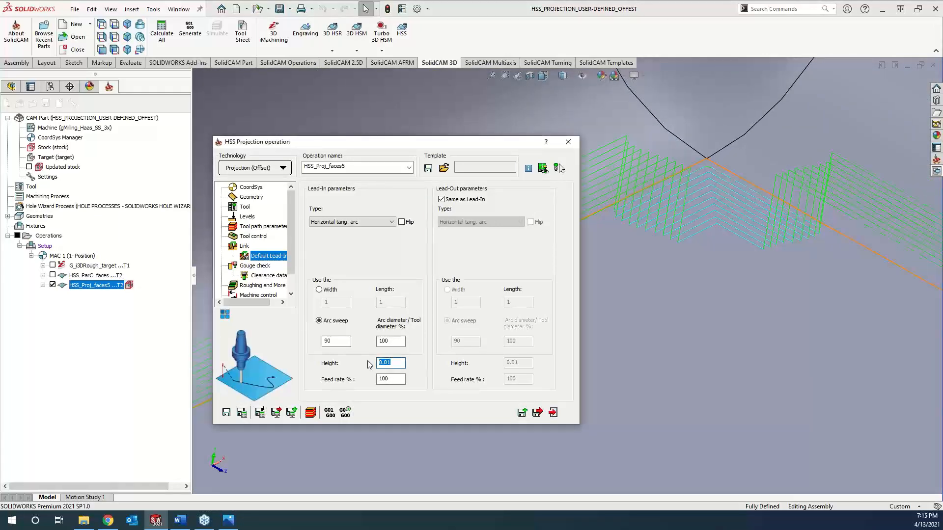
type(".")
left_click(242, 413)
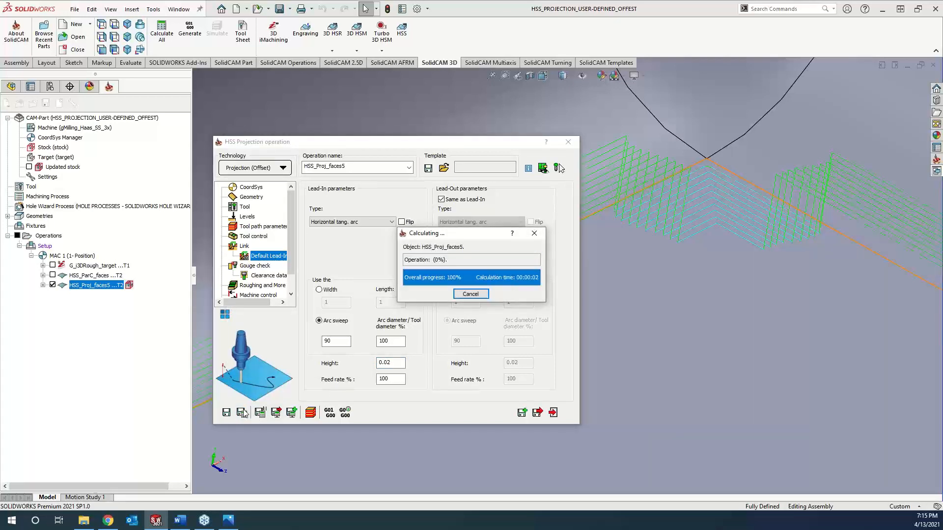
Set the lead-in height to 0, recalculate and check the arcs at the pocket corner.
double_click(388, 363)
type("0")
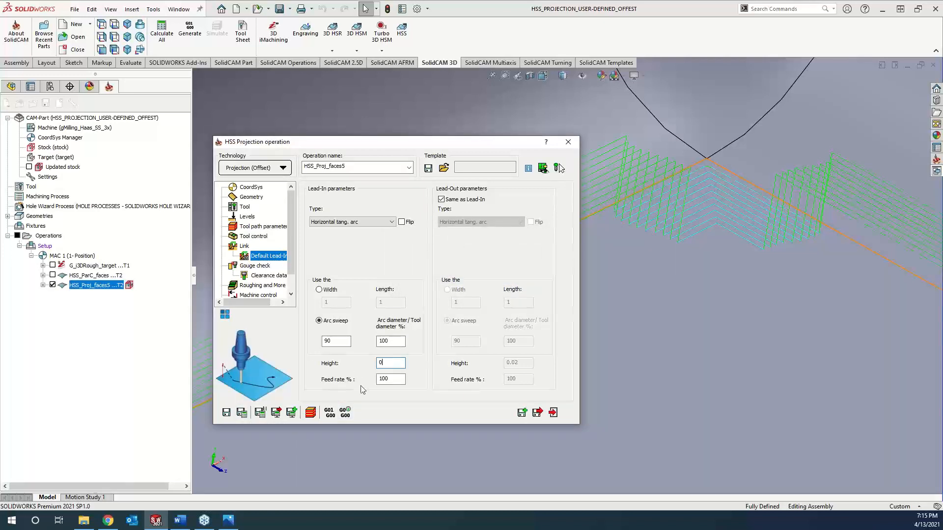
left_click(246, 414)
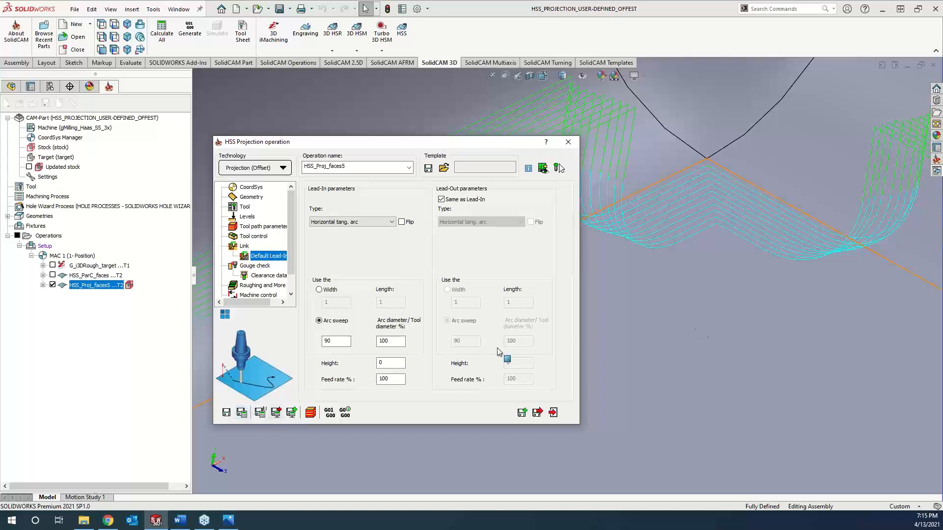
middle_click_drag(760, 263, 820, 236)
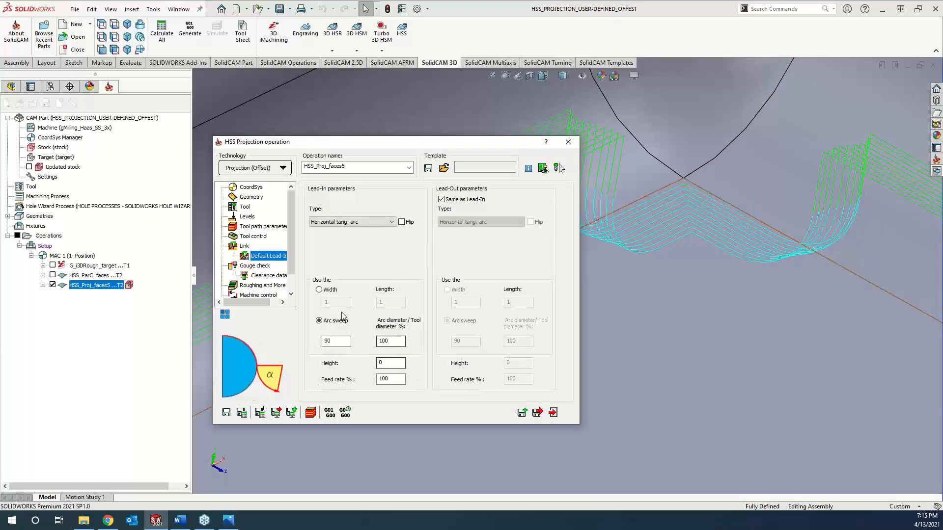
Review the gap links, set the default lead-in feed rate to 50% and recalculate the operation.
left_click(244, 247)
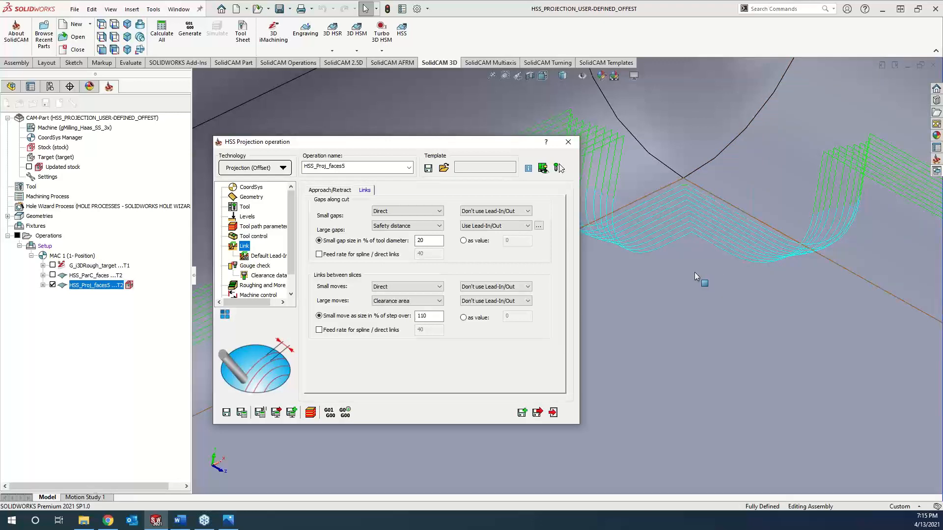
key("Down")
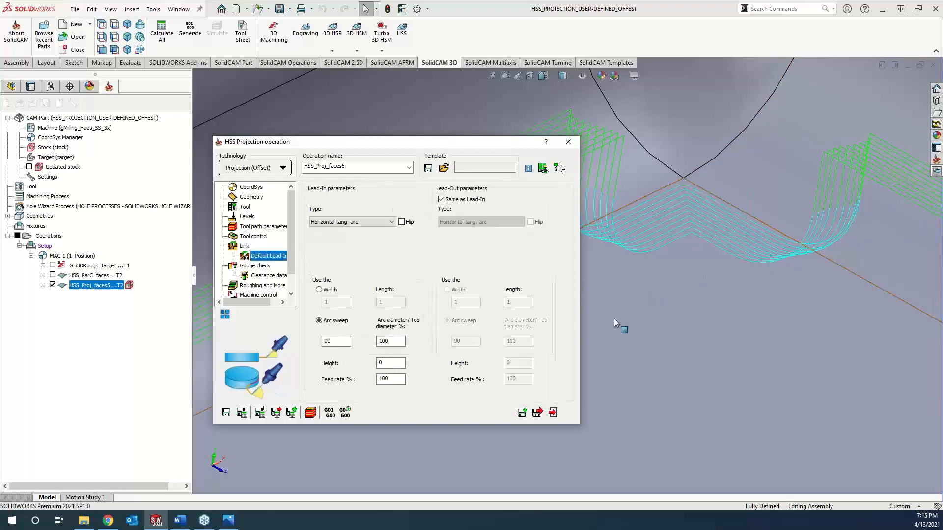
double_click(388, 378)
type("50")
left_click(242, 413)
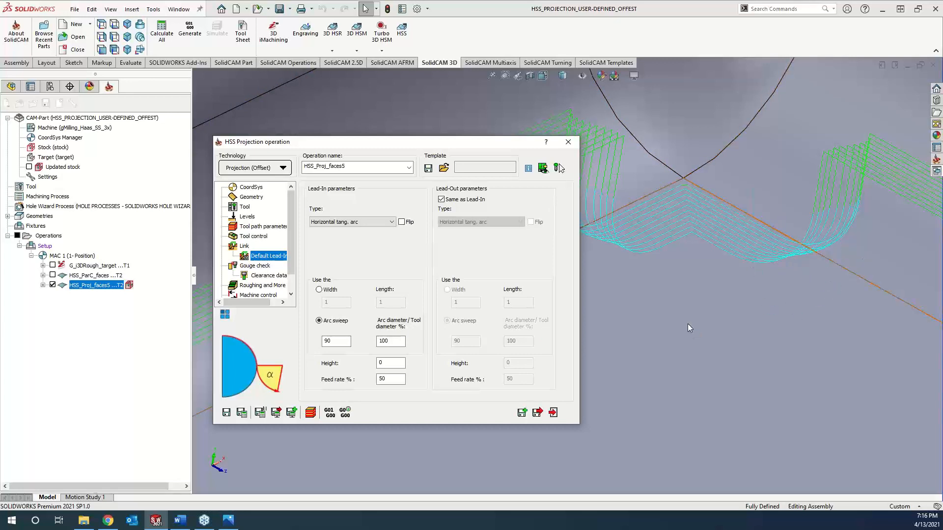
Set large gaps along the cut to Don't use Lead-In/Out, recalculate and inspect the corner links closely.
left_click(243, 247)
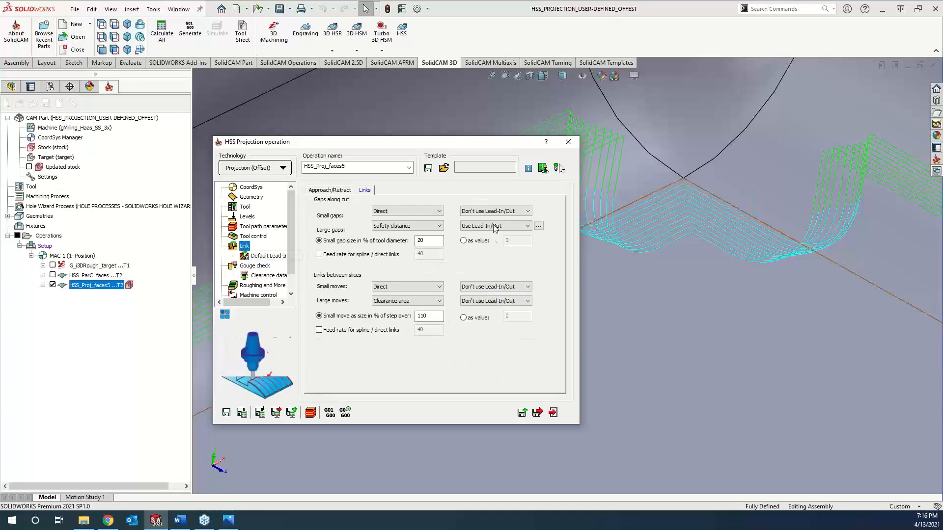
left_click(500, 228)
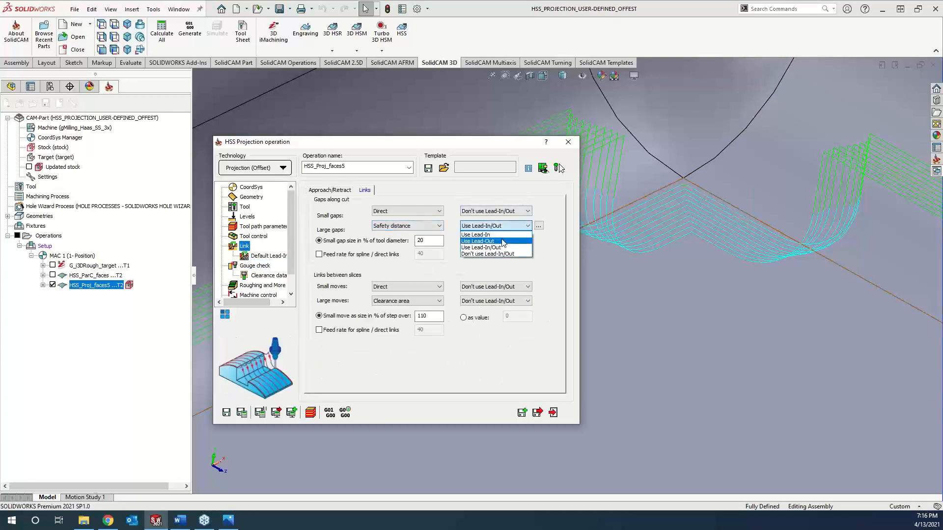
left_click(492, 253)
left_click(243, 412)
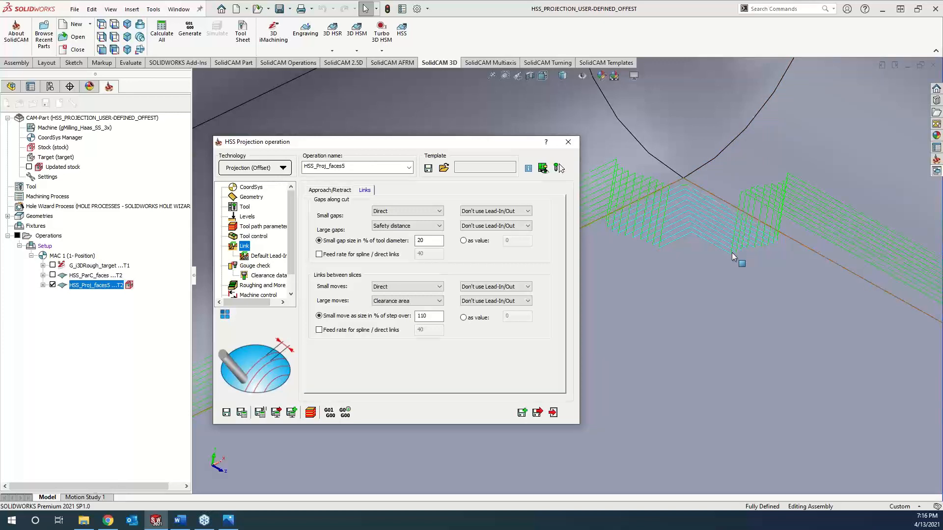
scroll(732, 252, "down", 4)
middle_click_drag(731, 252, 600, 269, "ctrl")
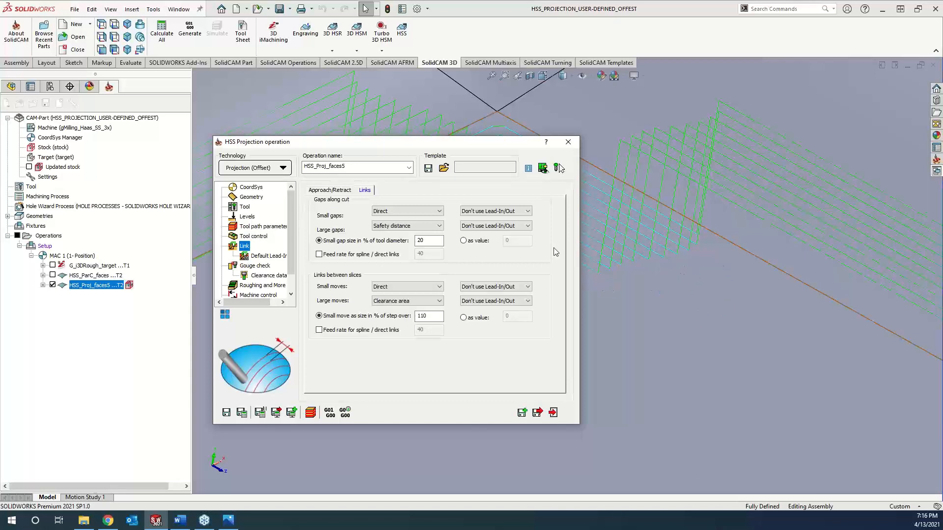
Switch large gaps along the cut back to Use Lead-In/Out and recalculate the toolpath.
left_click(522, 227)
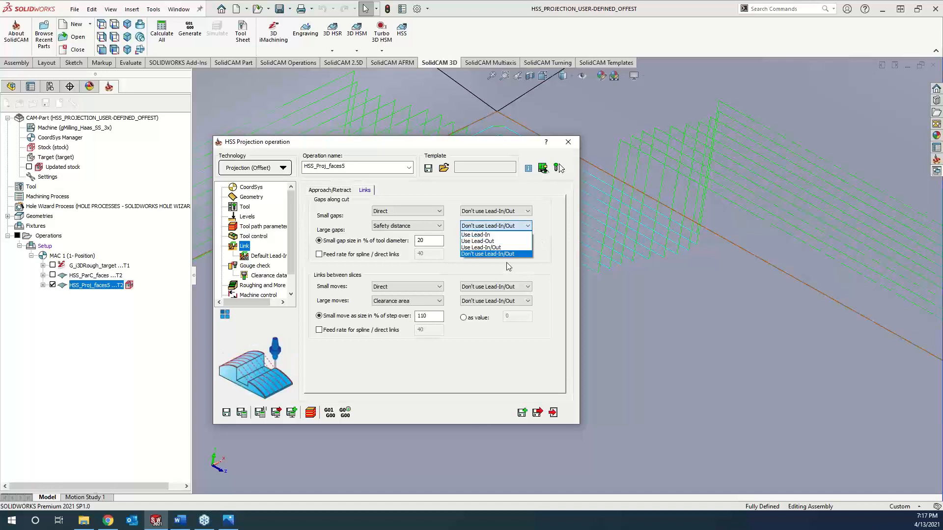
left_click(484, 248)
left_click(245, 413)
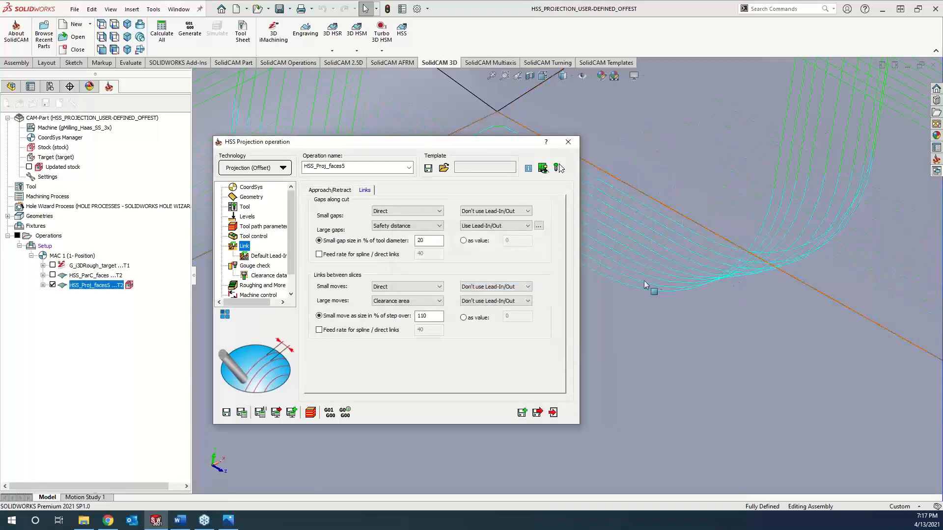
Move the operation dialog off the model, examine the toolpath around the whole pocket, and review the Roughing and More options.
scroll(714, 231, "up", 1)
scroll(714, 231, "up", 6)
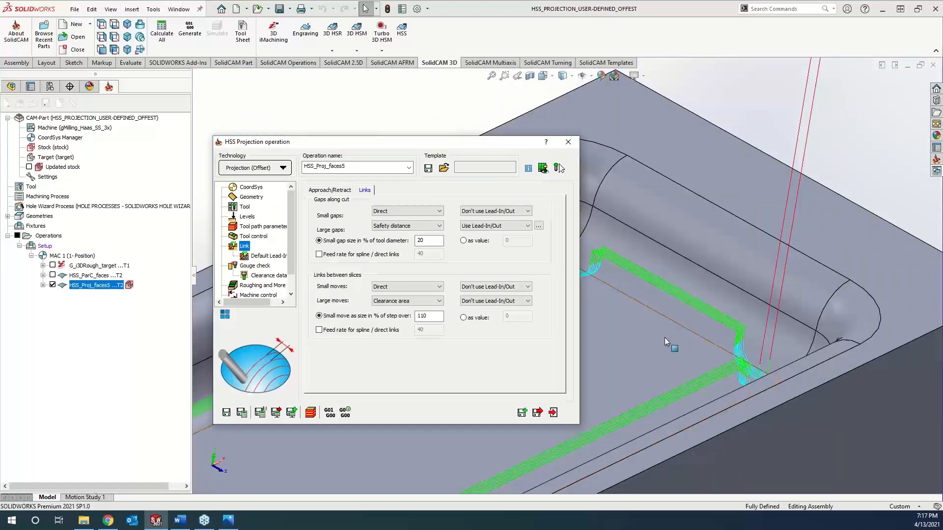
scroll(664, 337, "up", 2)
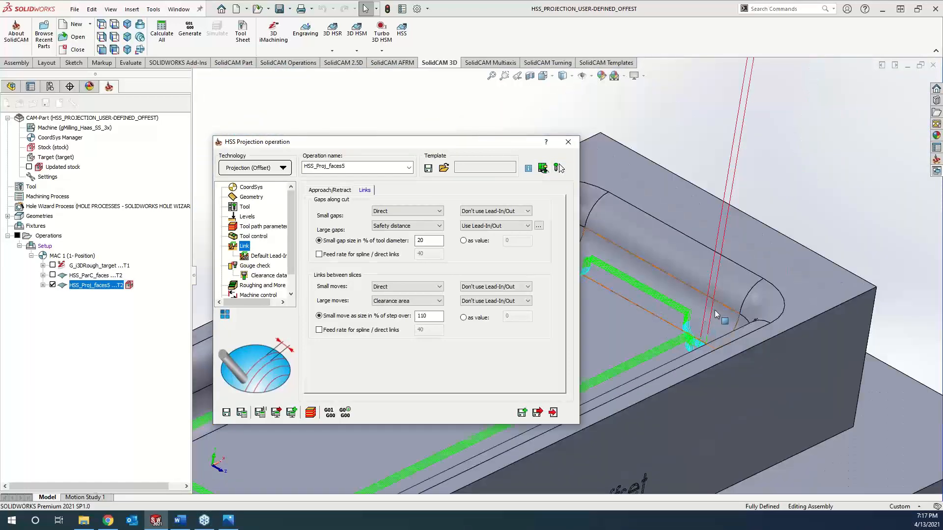
scroll(679, 317, "up", 2)
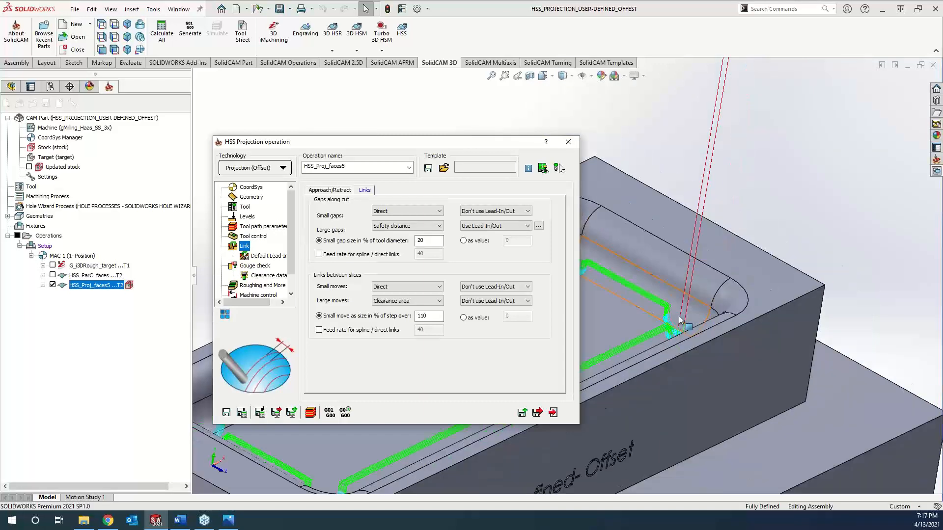
left_click_drag(495, 143, 368, 94)
scroll(543, 321, "up", 4)
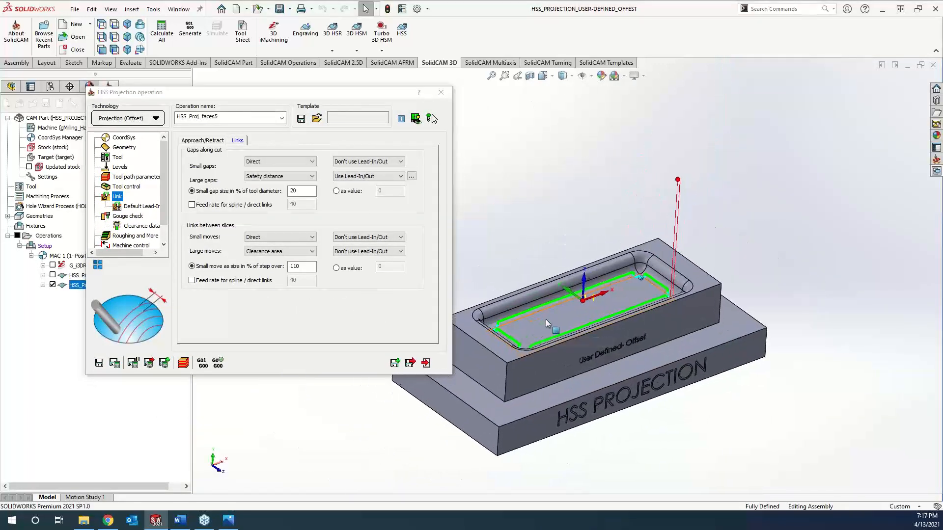
scroll(548, 322, "down", 2)
scroll(547, 319, "down", 2)
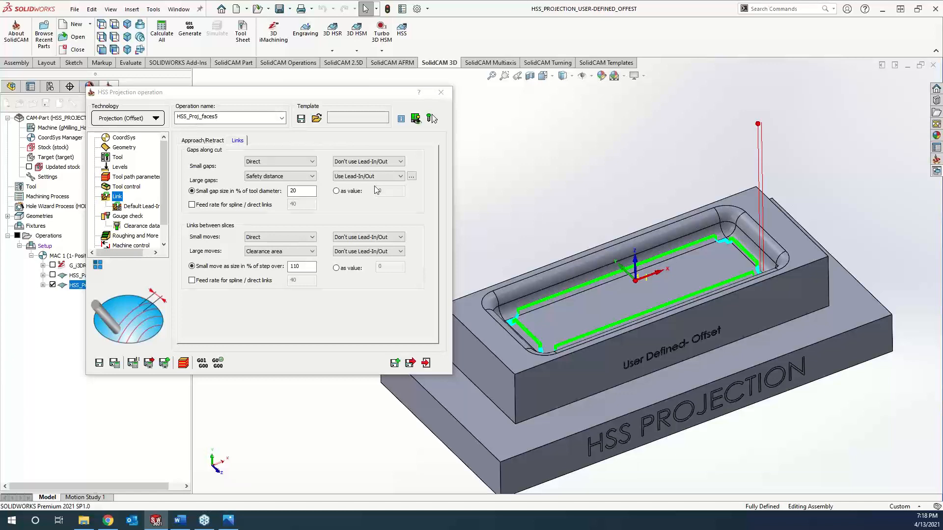
left_click(132, 236)
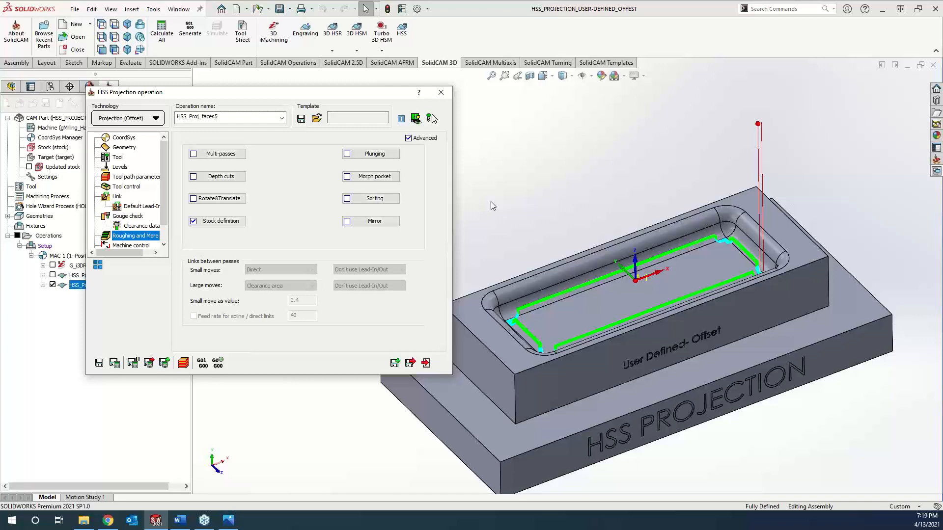
Switch to Chrome and show the SolidCAM KevCAM registration page.
left_click(108, 521)
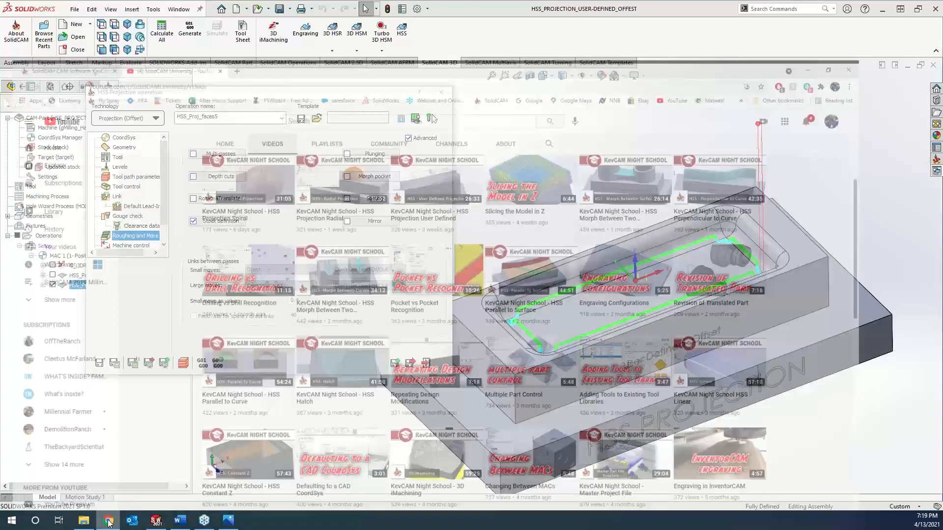
left_click(86, 7)
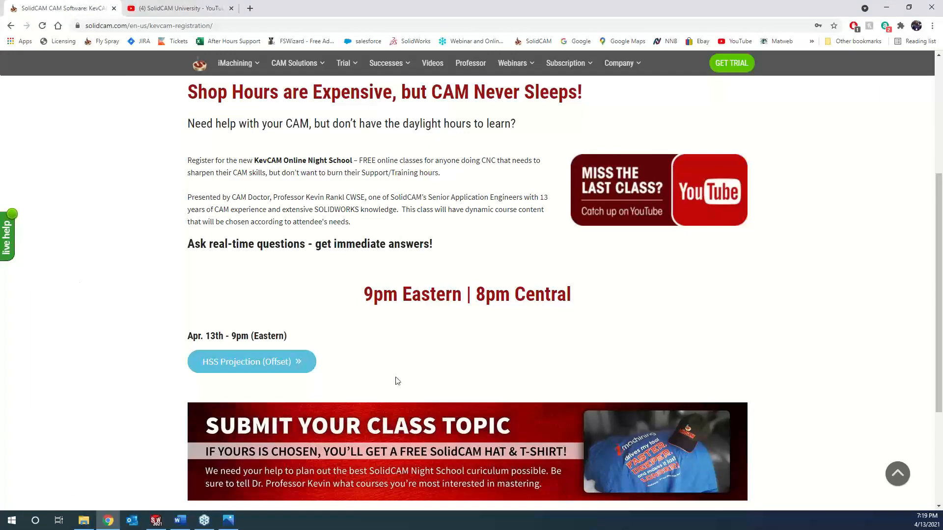